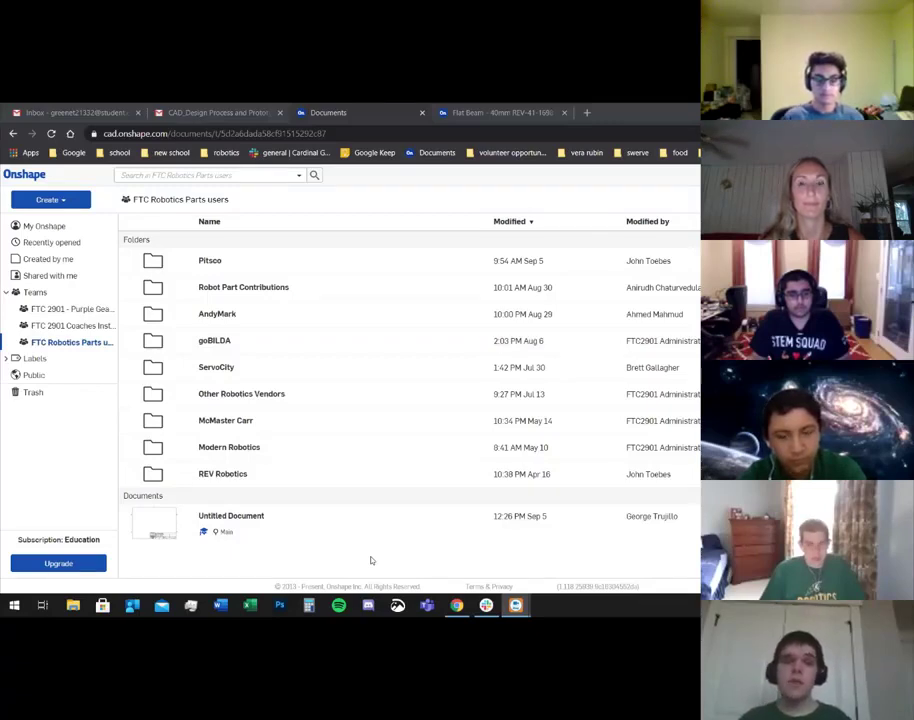
- Back out of REV Robotics and open Pitsco > Structure > TETRIX MAX Channel (Configurable)
click(226, 477)
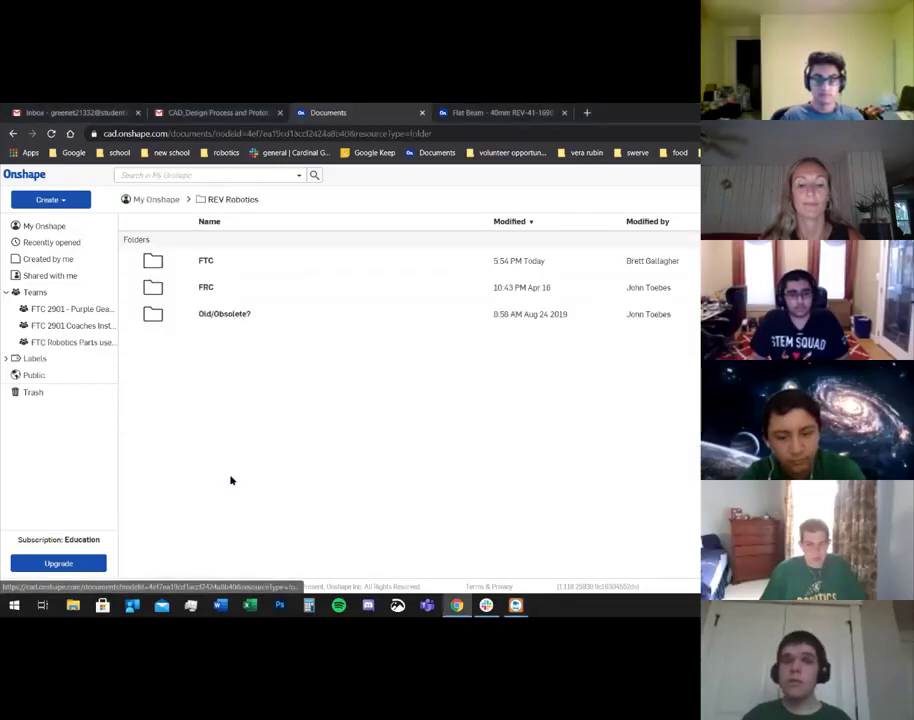
key(alt+Left)
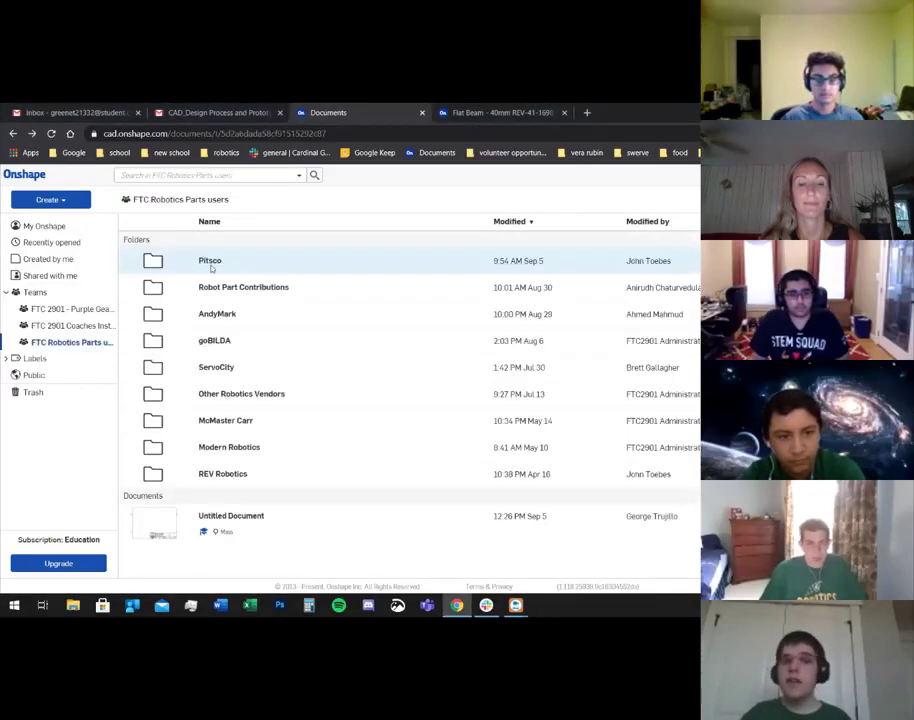
click(212, 265)
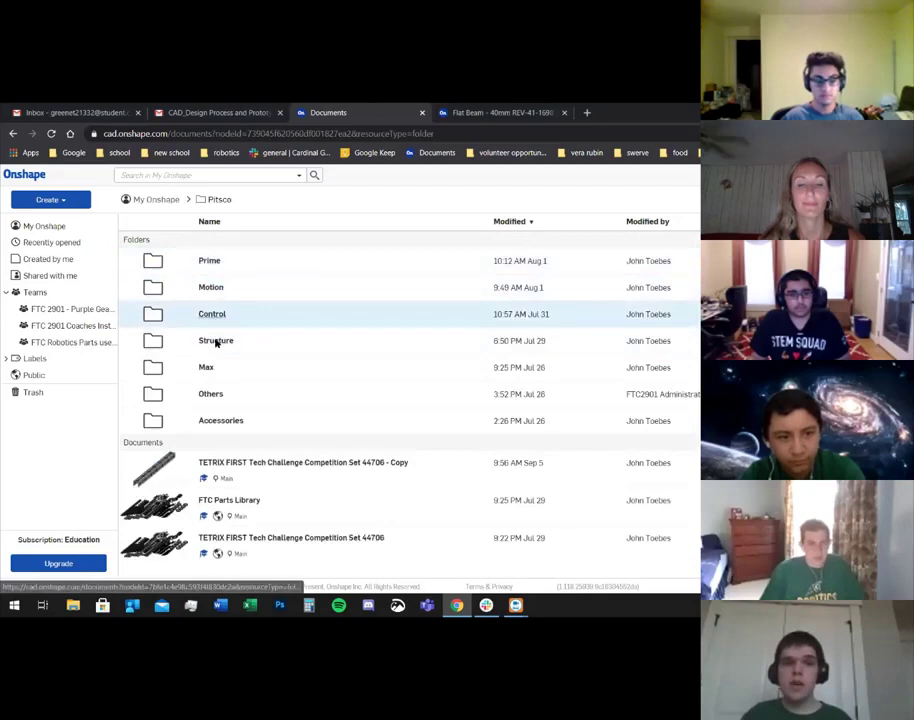
click(213, 348)
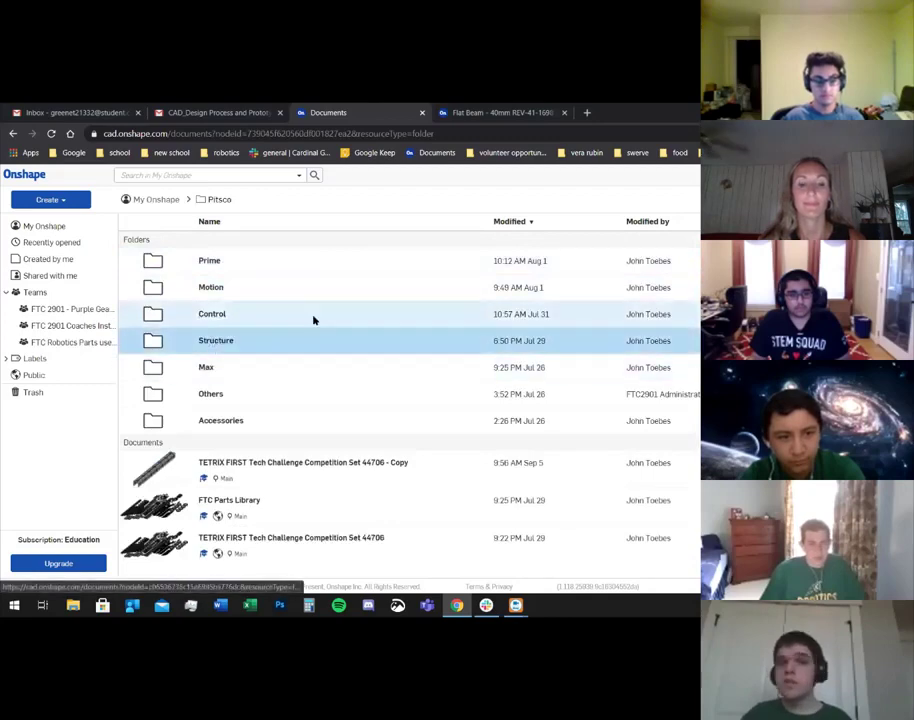
double_click(214, 340)
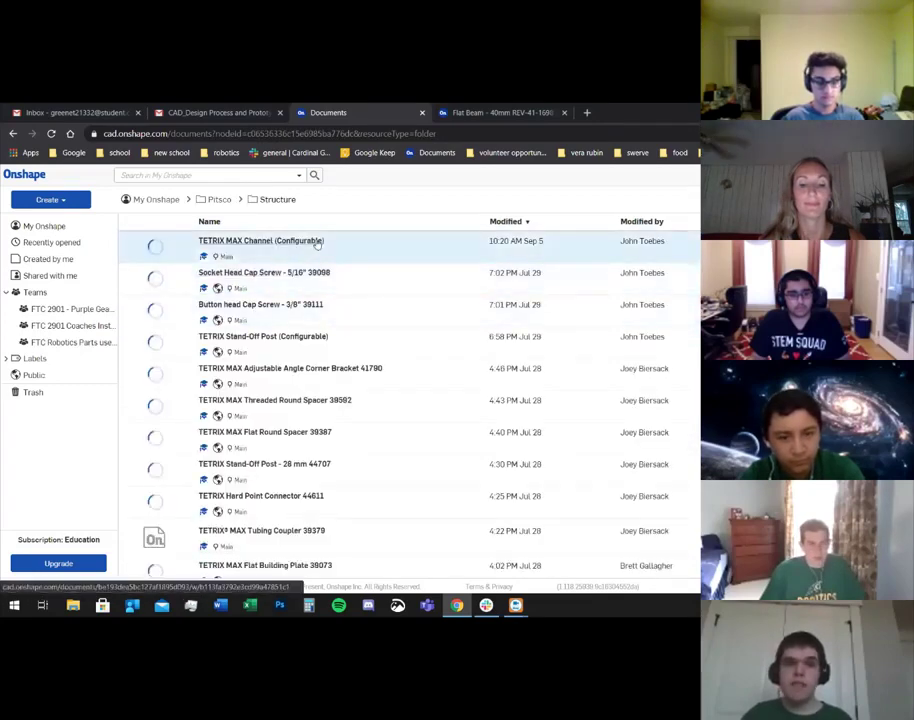
click(316, 243)
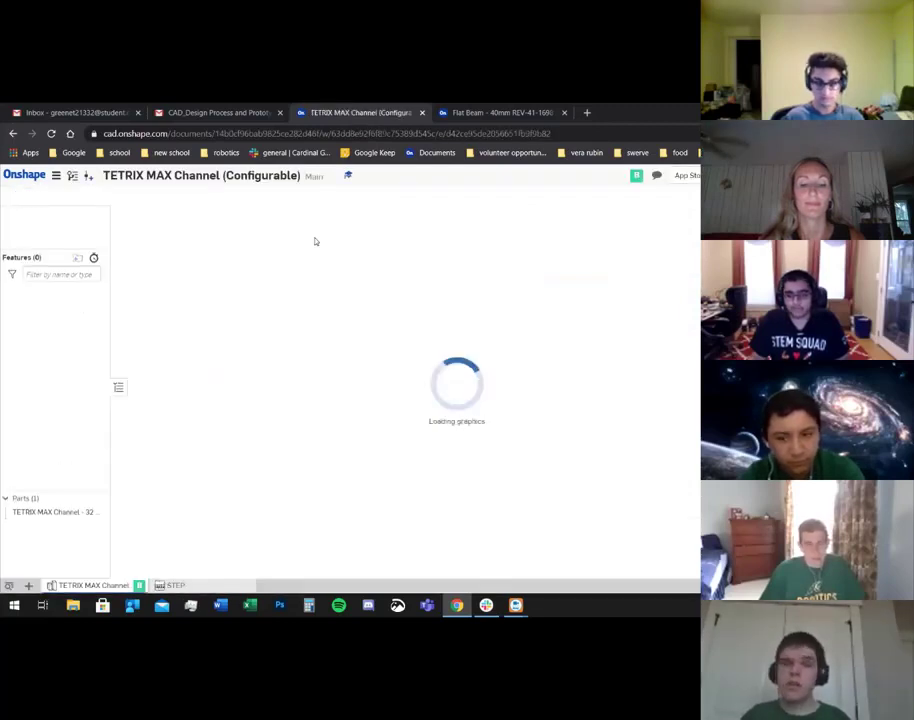
- Inspect the channel part's properties and material assignment, leaving both unchanged
right_click(50, 511)
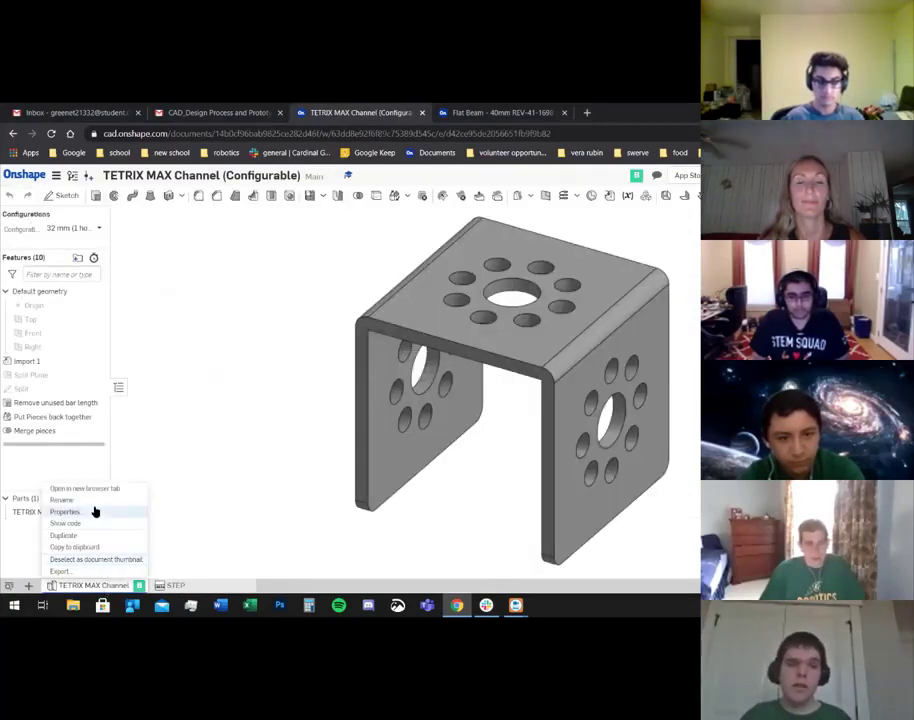
click(64, 511)
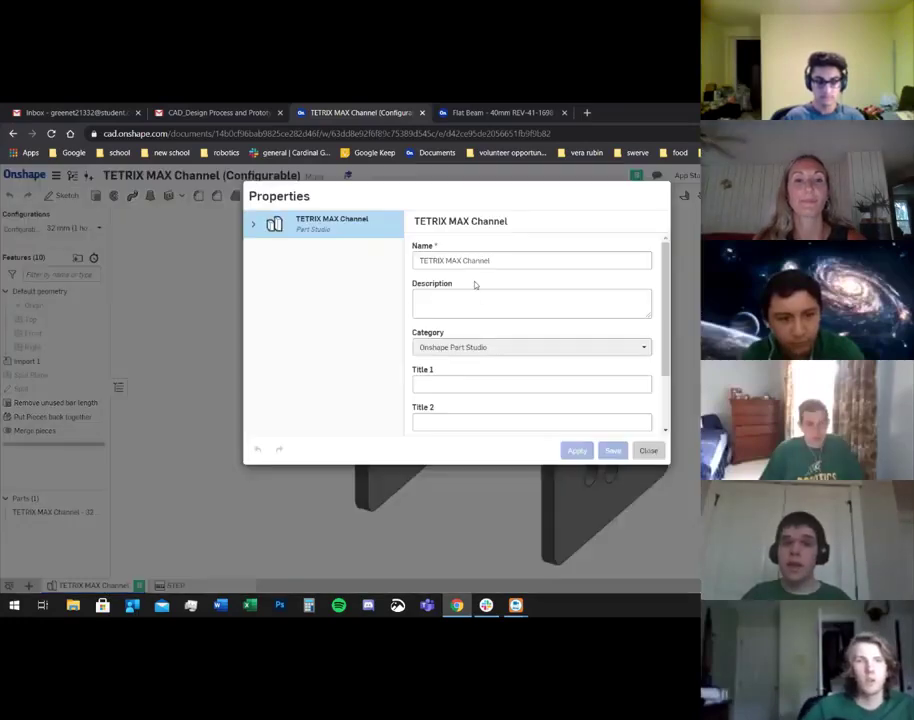
click(648, 450)
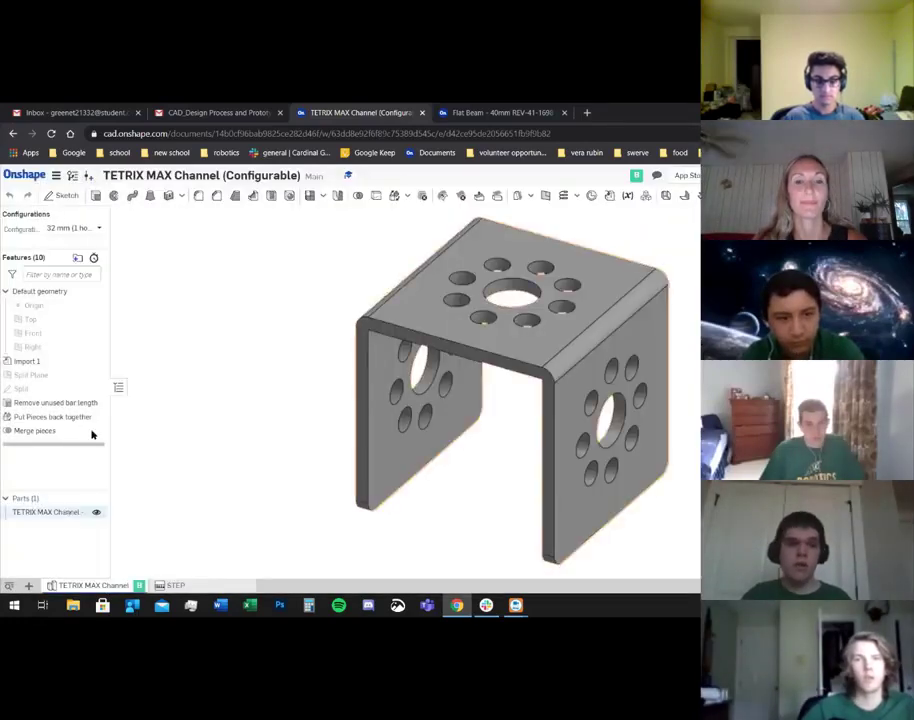
right_click(68, 511)
click(186, 373)
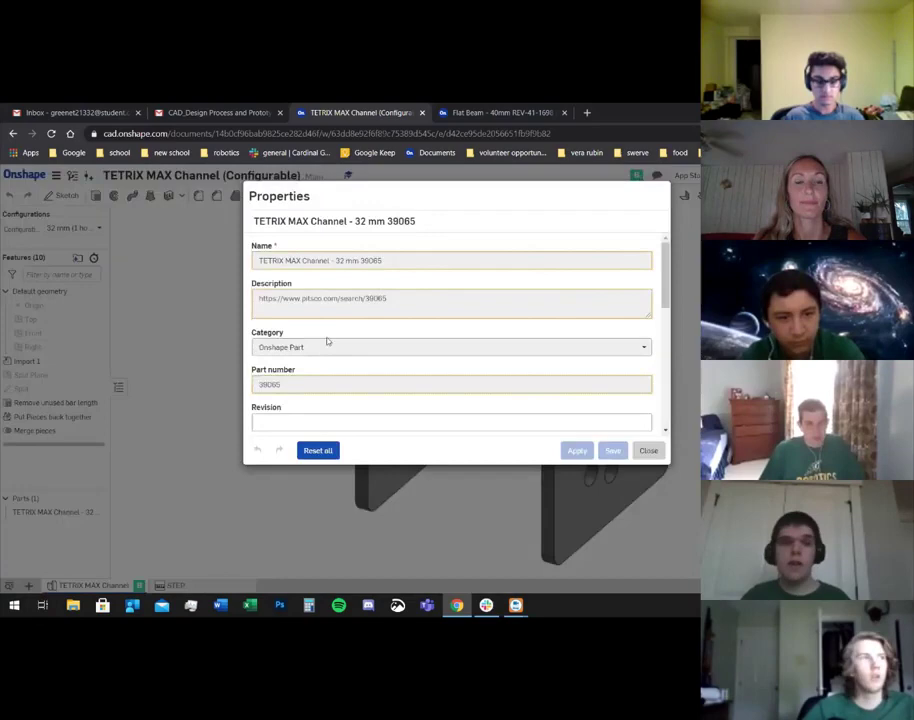
scroll(316, 314, down, 1)
scroll(316, 314, down, 3)
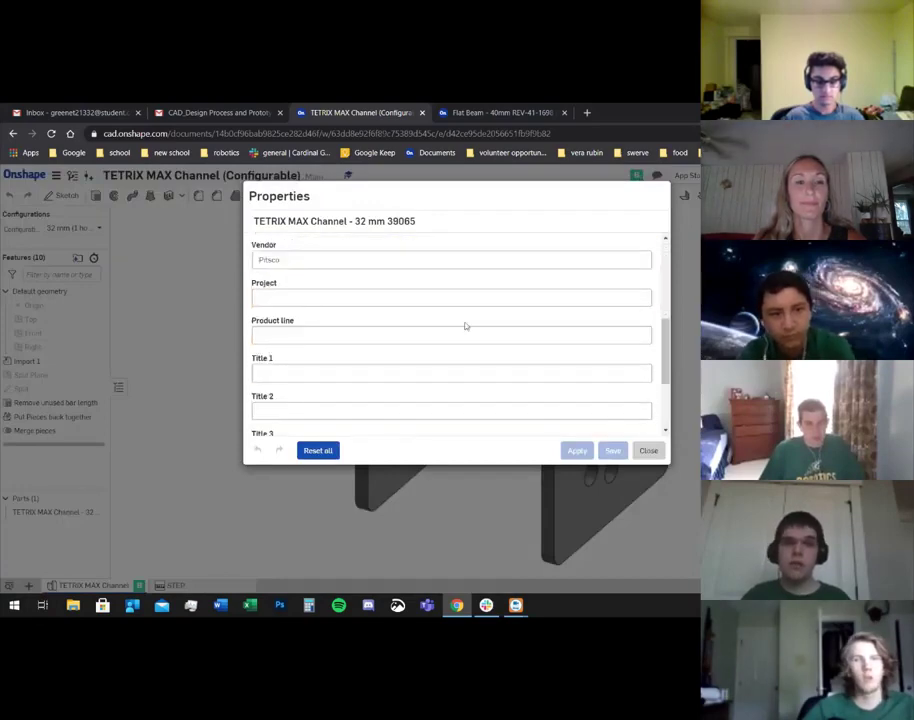
click(648, 450)
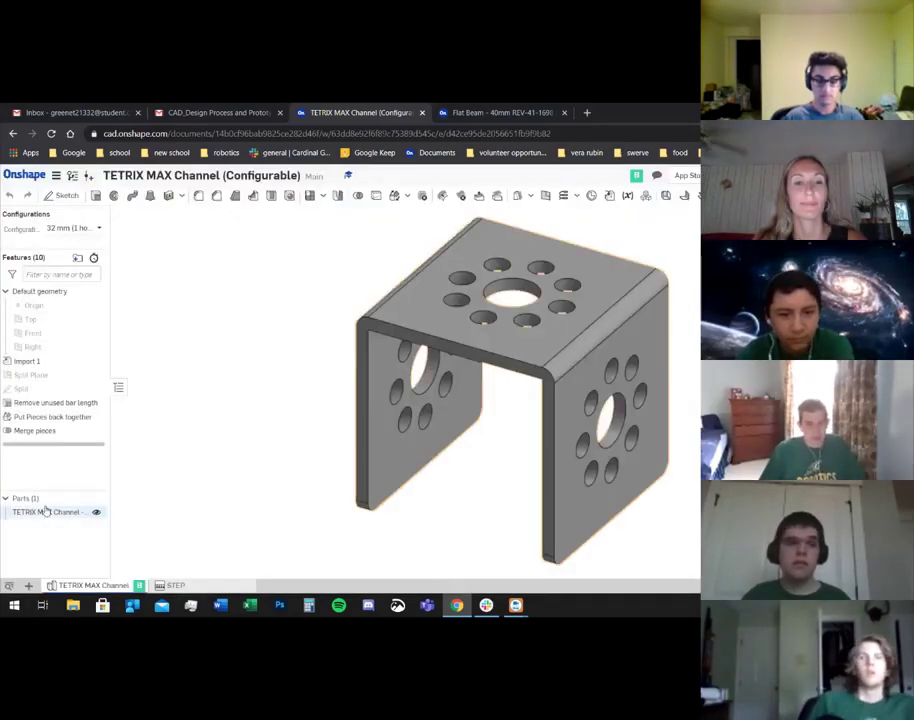
right_click(68, 511)
click(76, 387)
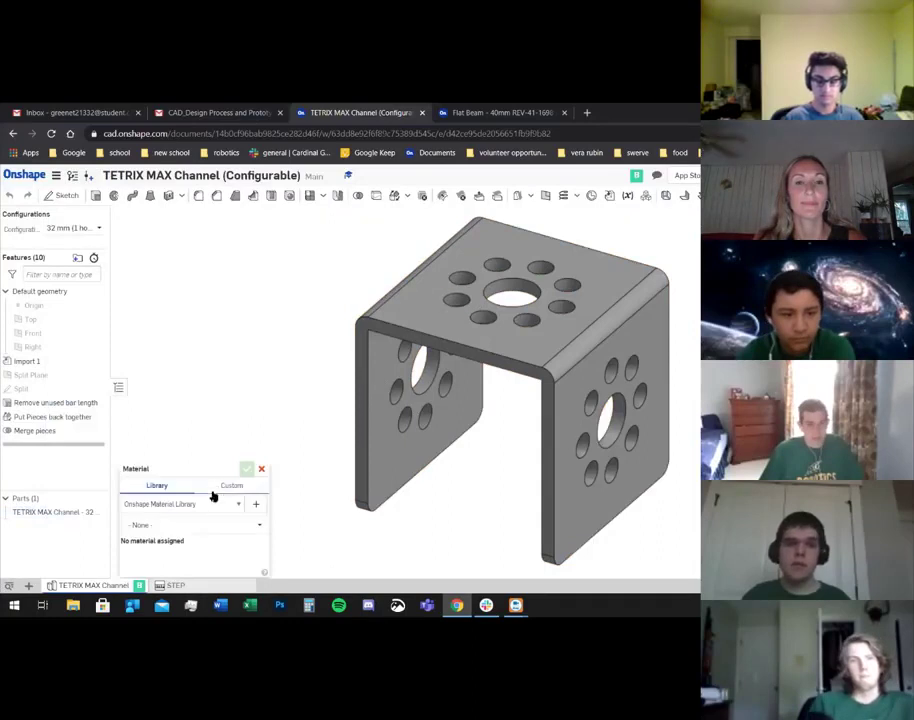
click(262, 467)
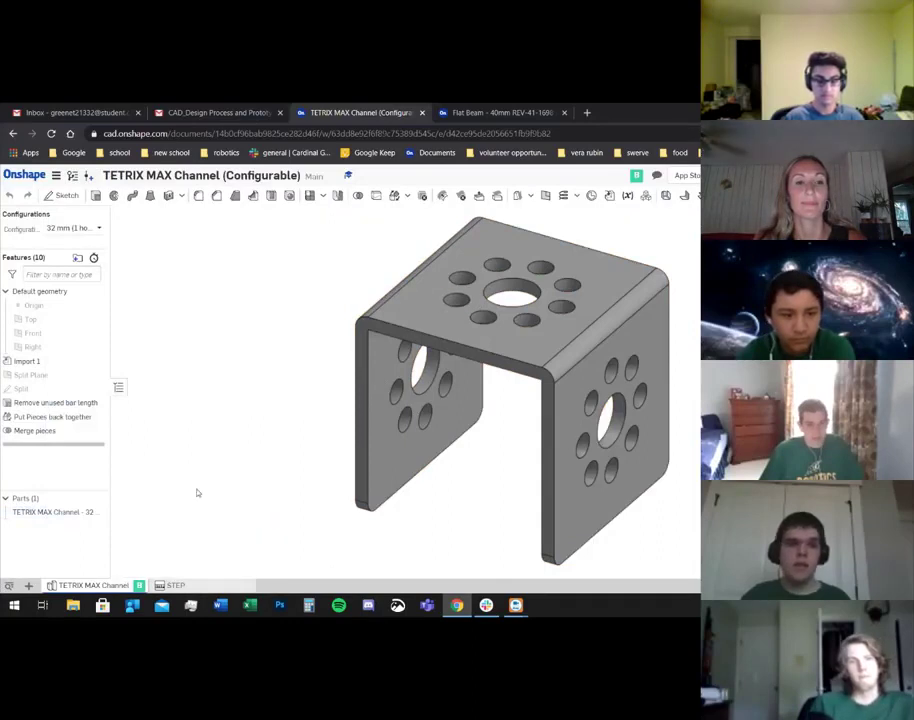
- Switch the channel to the 96 mm (5 holes) configuration and review its appearance unchanged
click(90, 228)
click(77, 259)
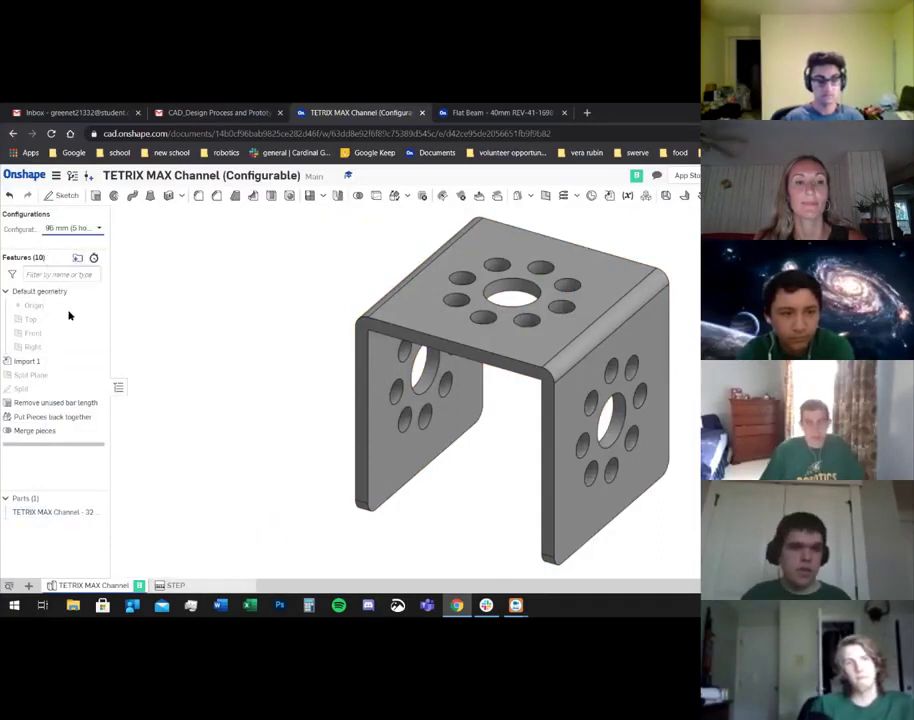
right_click(90, 512)
click(116, 395)
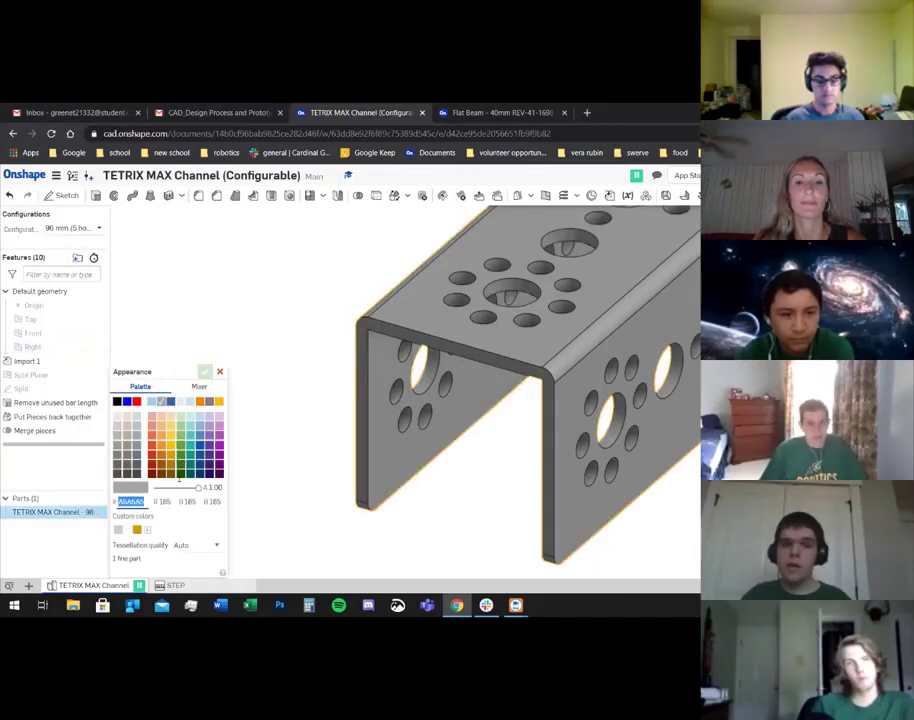
click(219, 371)
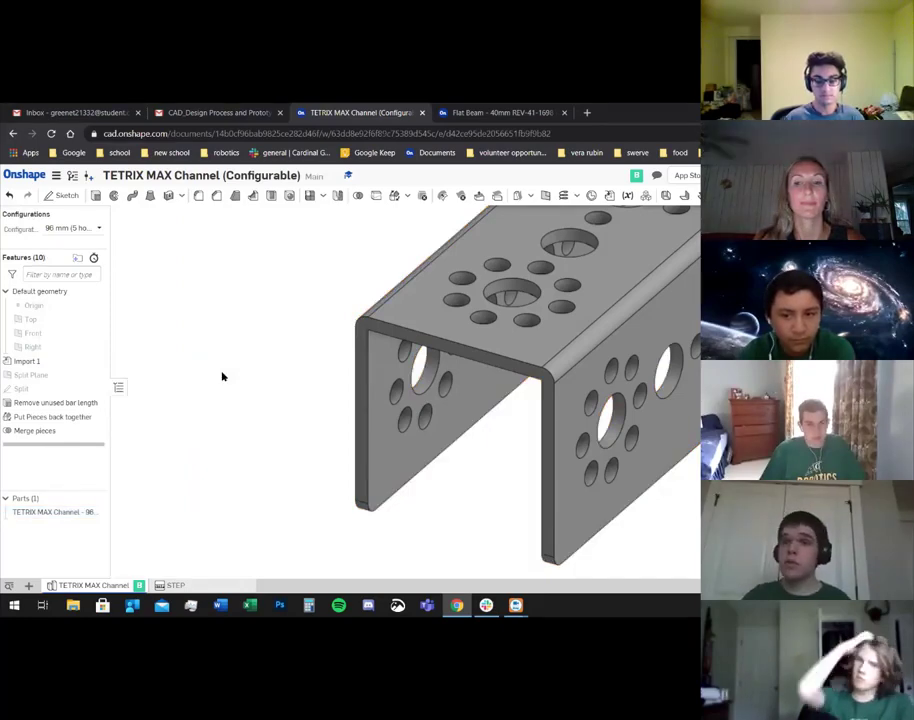
- Orbit to an end-on view and set the channel configuration to 288 mm (17 holes)
scroll(376, 360, down, 5)
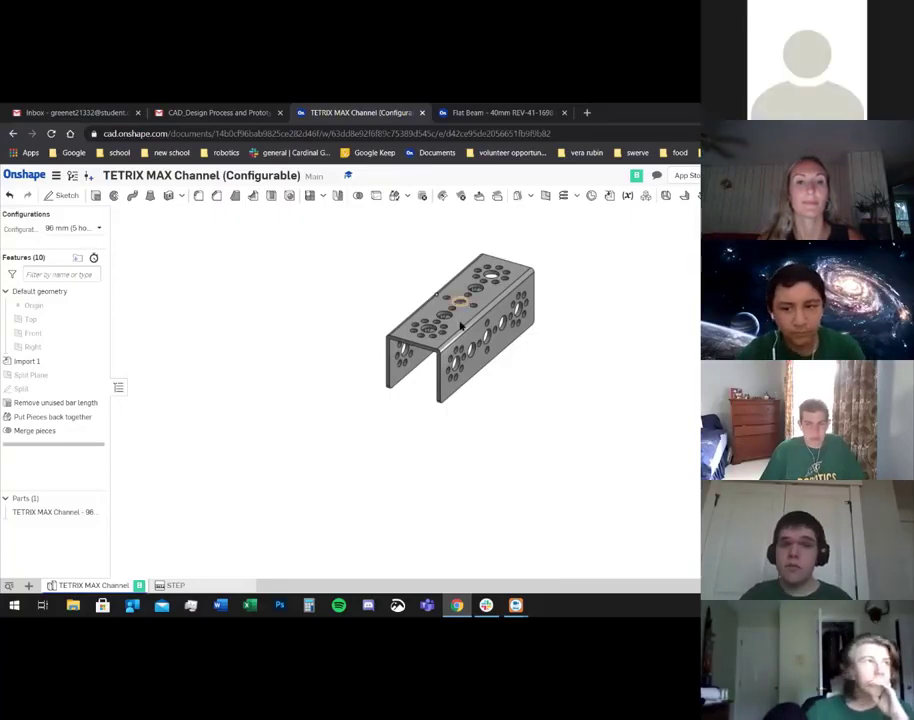
scroll(498, 345, up, 5)
right_drag(495, 340, 88, 251)
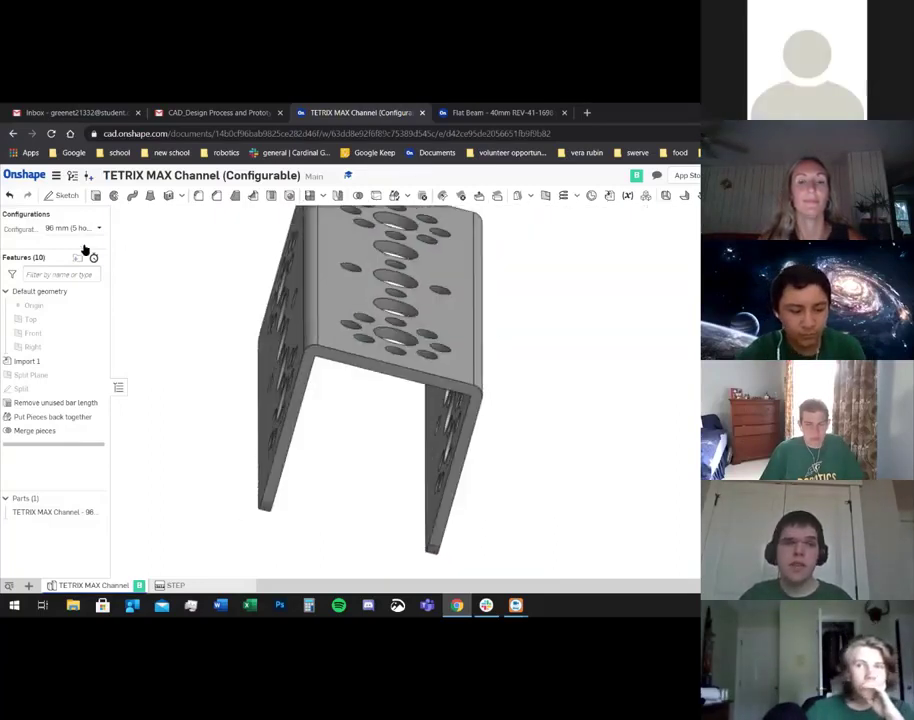
click(75, 228)
click(82, 288)
scroll(465, 302, down, 5)
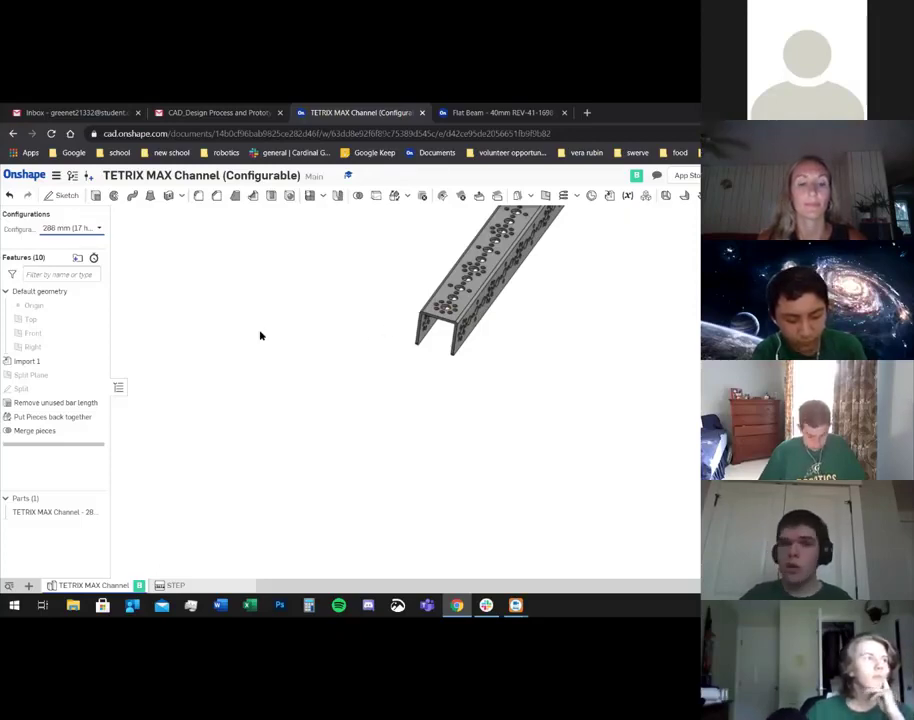
- Open the FTC Robotics Parts users team files, browse REV Robotics > FTC > Motion, then return to REV Robotics
click(31, 180)
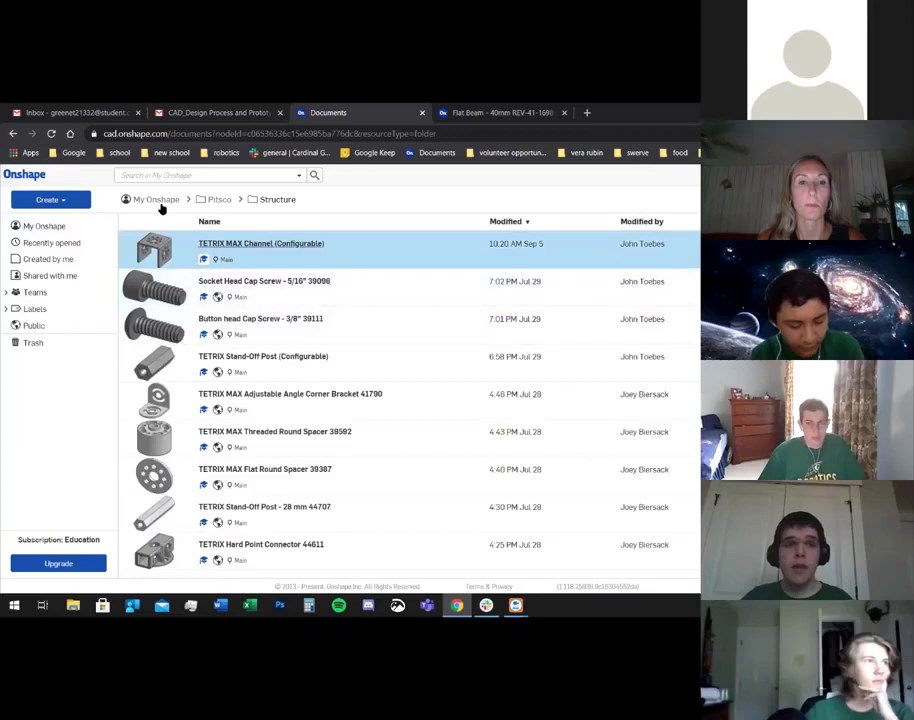
click(9, 292)
click(78, 342)
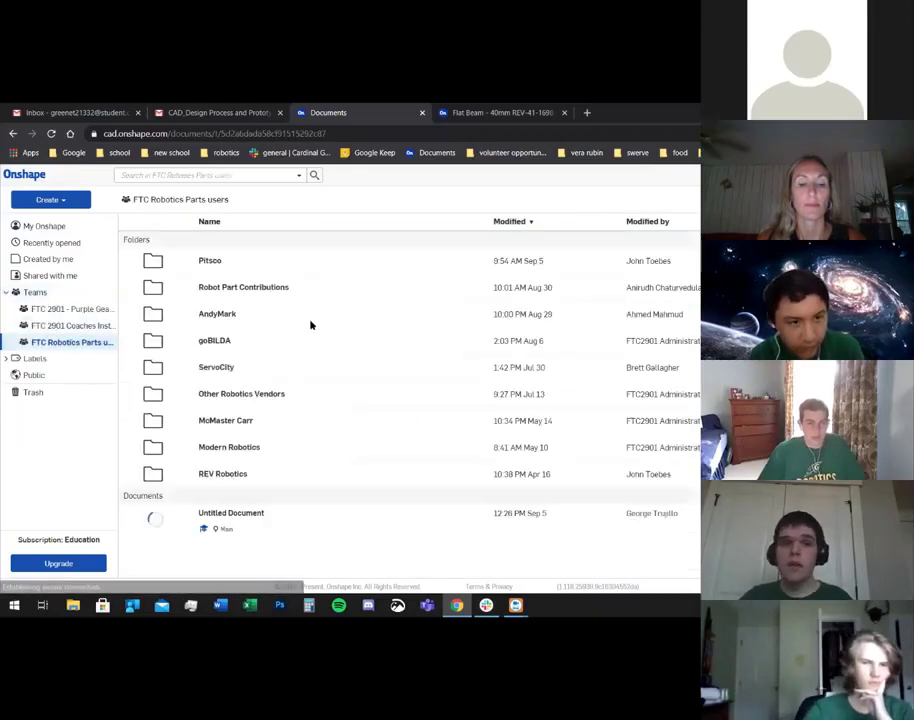
click(236, 481)
click(206, 262)
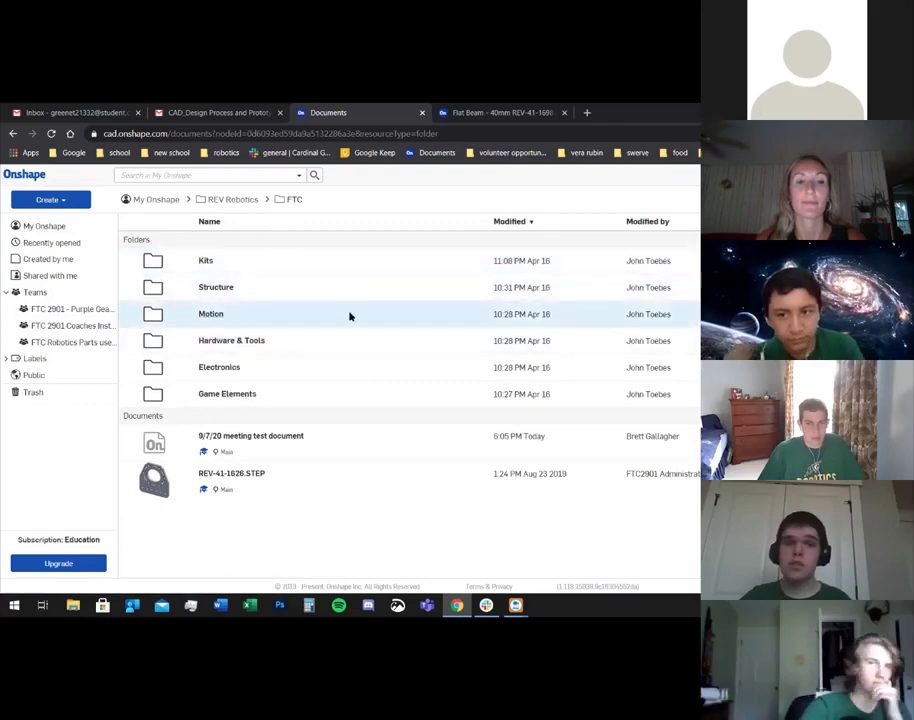
click(214, 318)
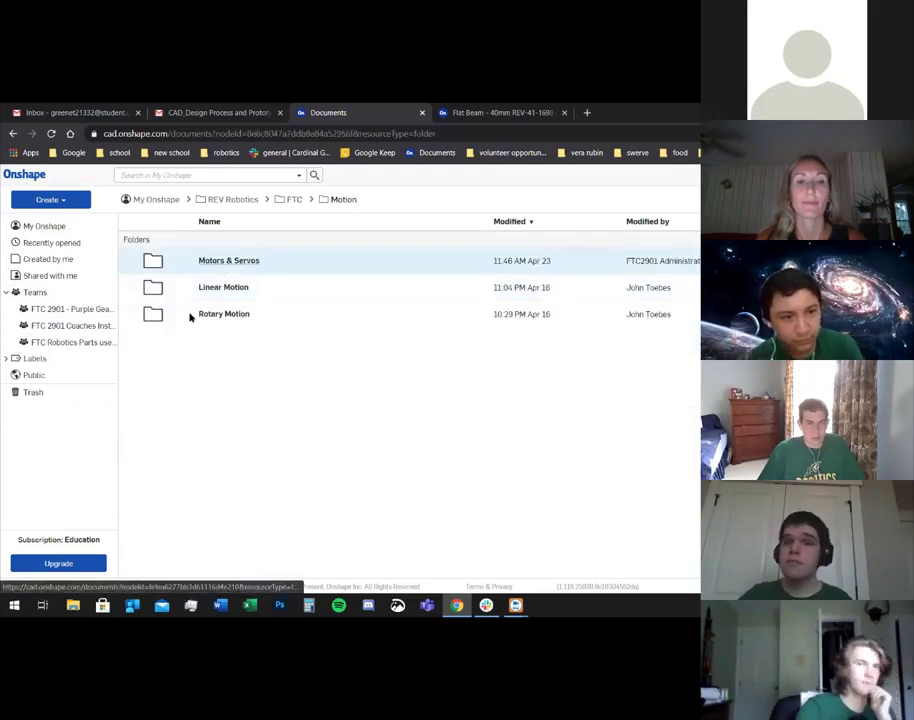
key(alt+Left)
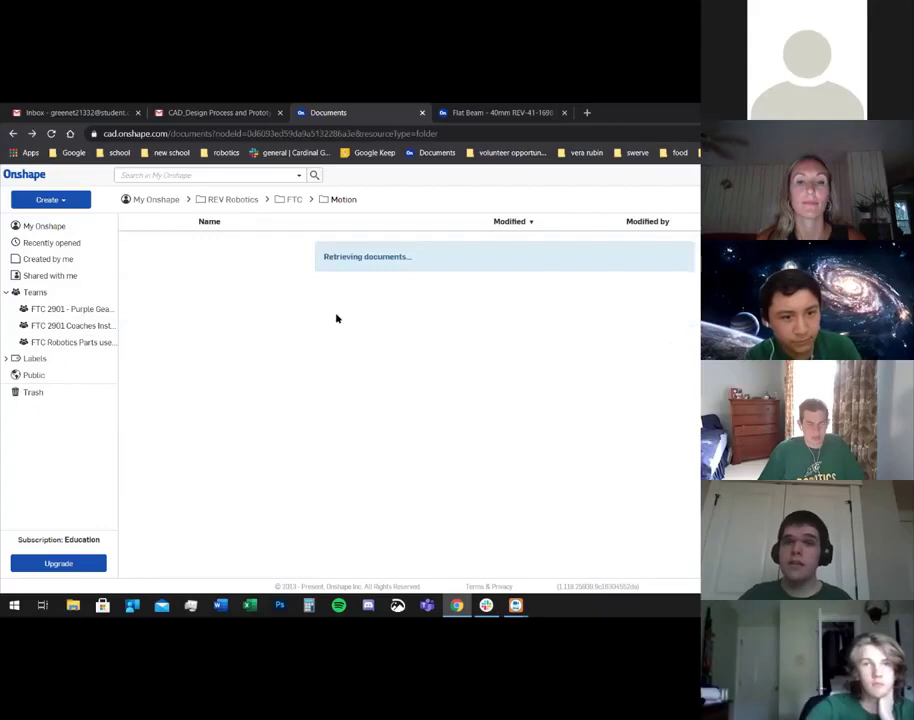
key(alt+Left)
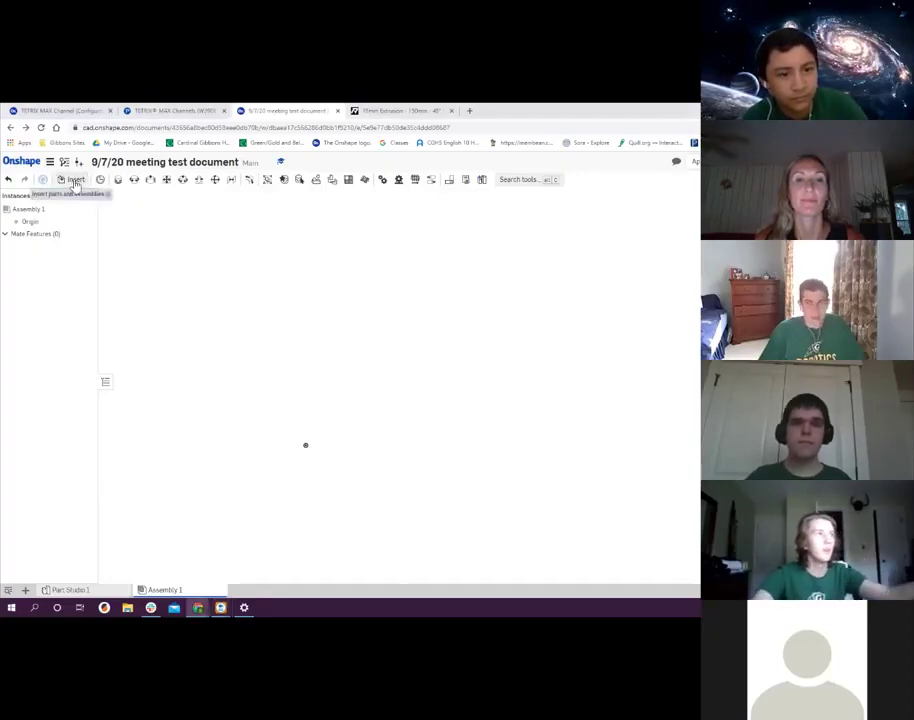
- From Insert's Other documents, browse FTC 2901 - Purple Gears into its Pitsco folder
click(75, 181)
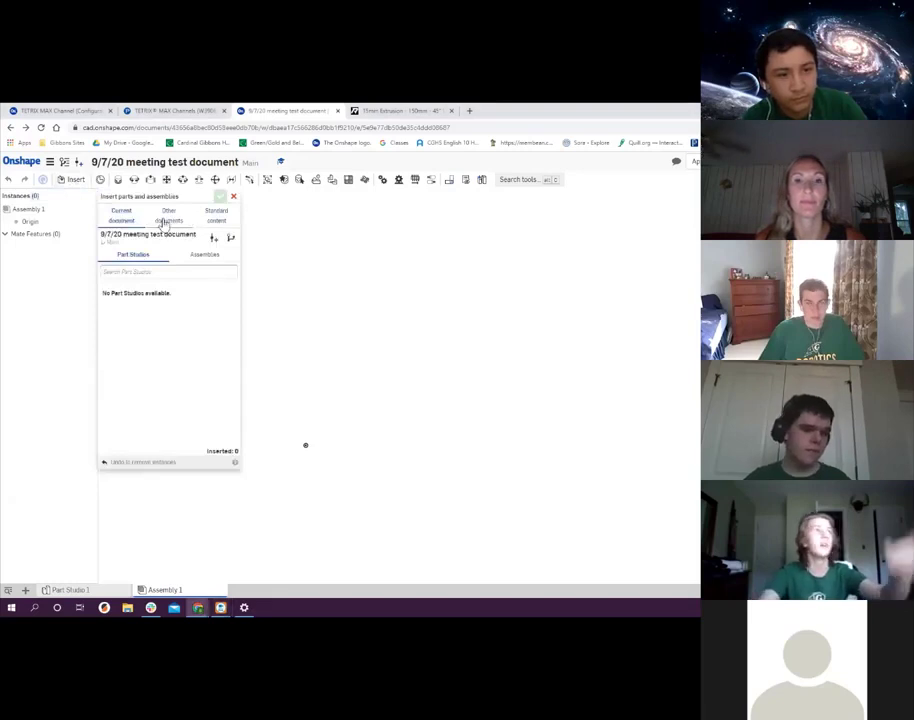
click(165, 219)
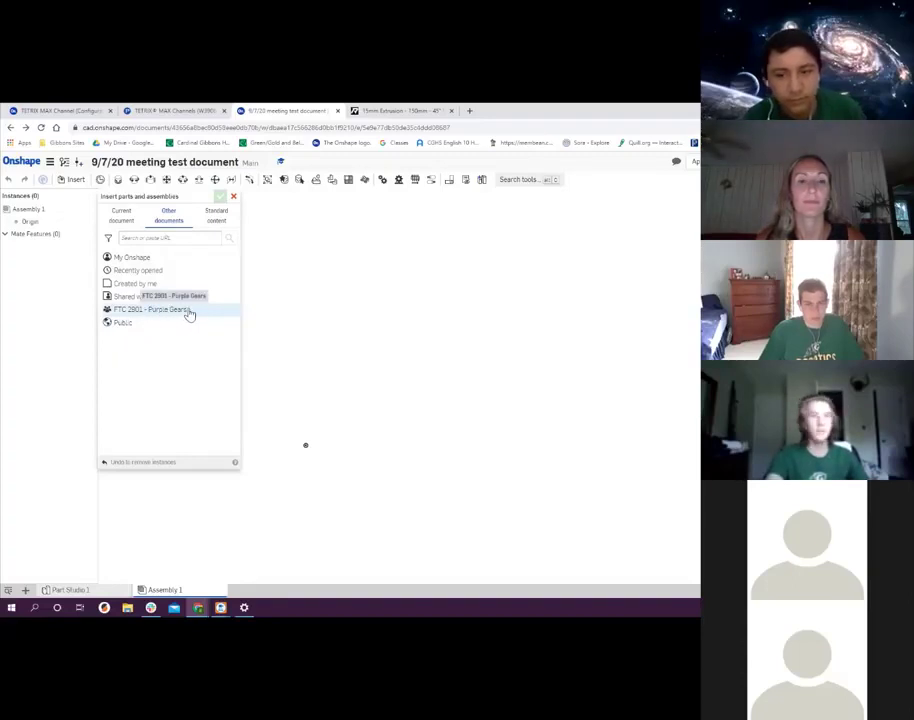
click(189, 314)
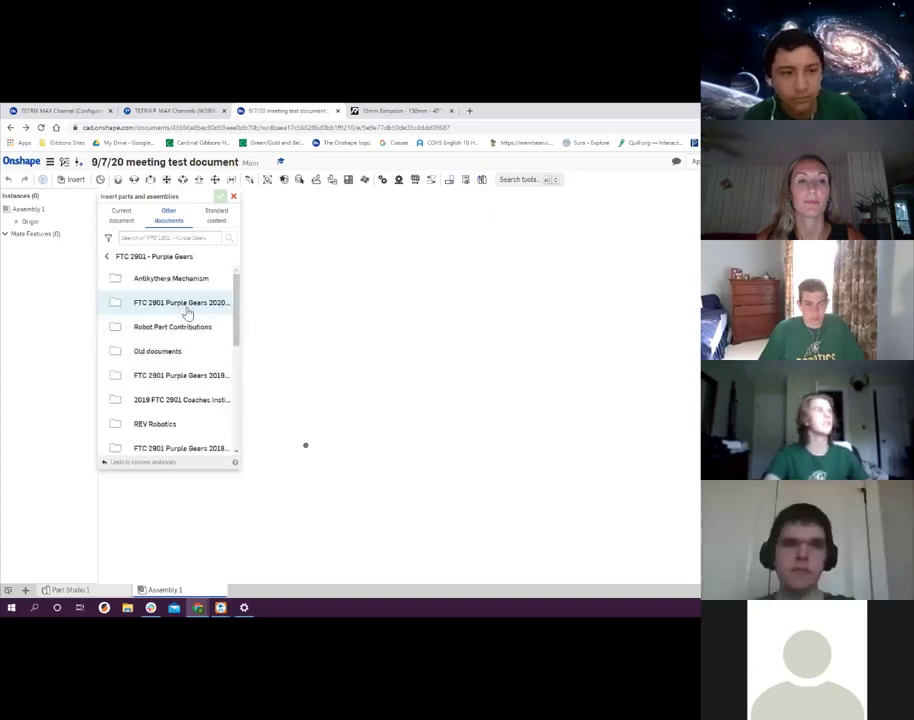
scroll(205, 340, down, 5)
scroll(199, 340, down, 2)
scroll(198, 343, up, 5)
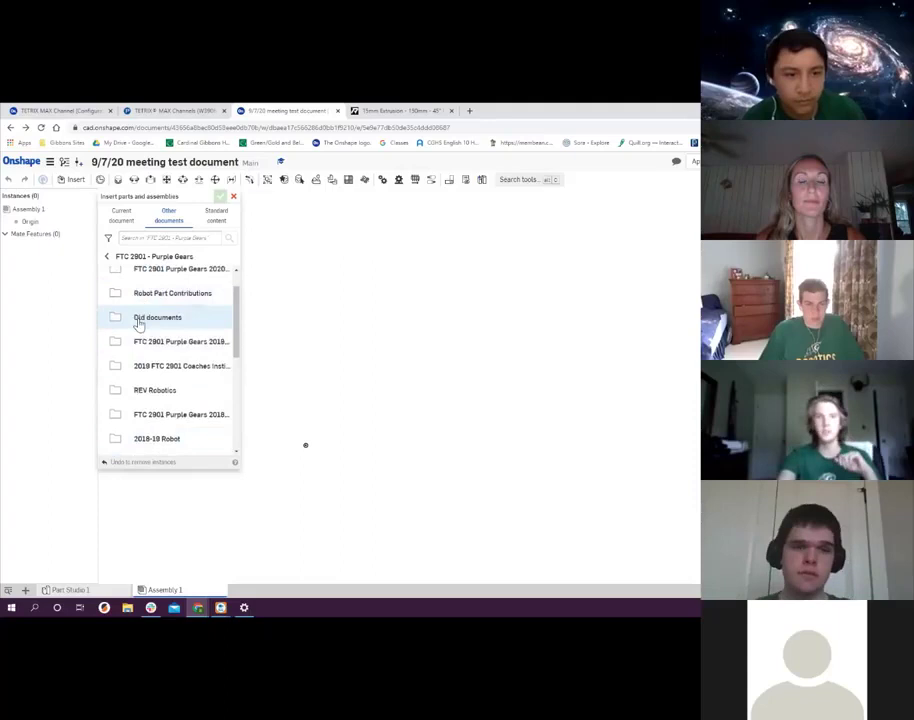
scroll(160, 302, up, 2)
scroll(178, 305, down, 2)
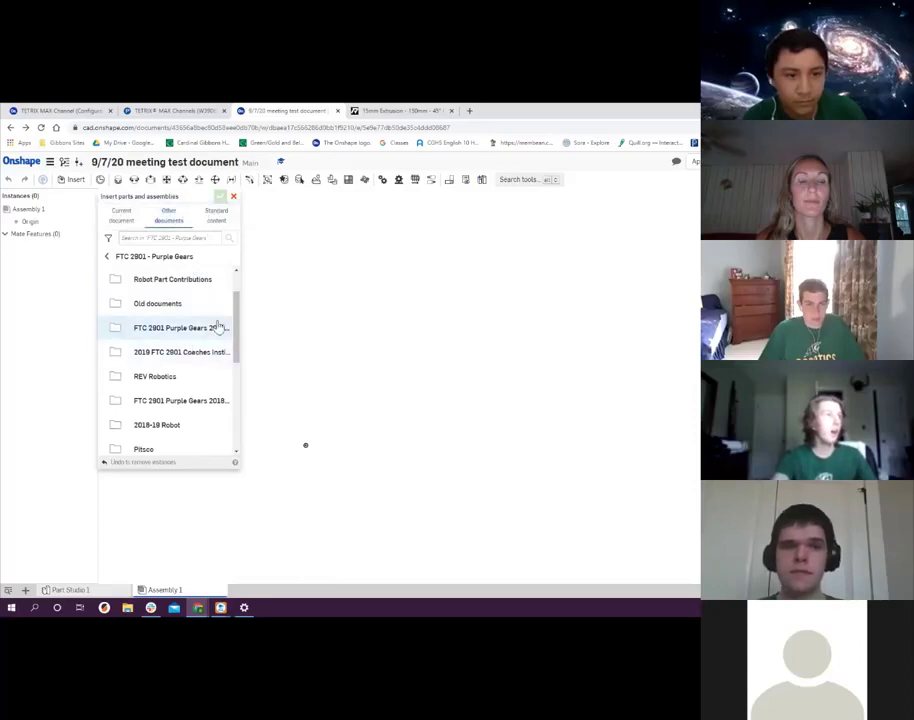
scroll(178, 369, down, 2)
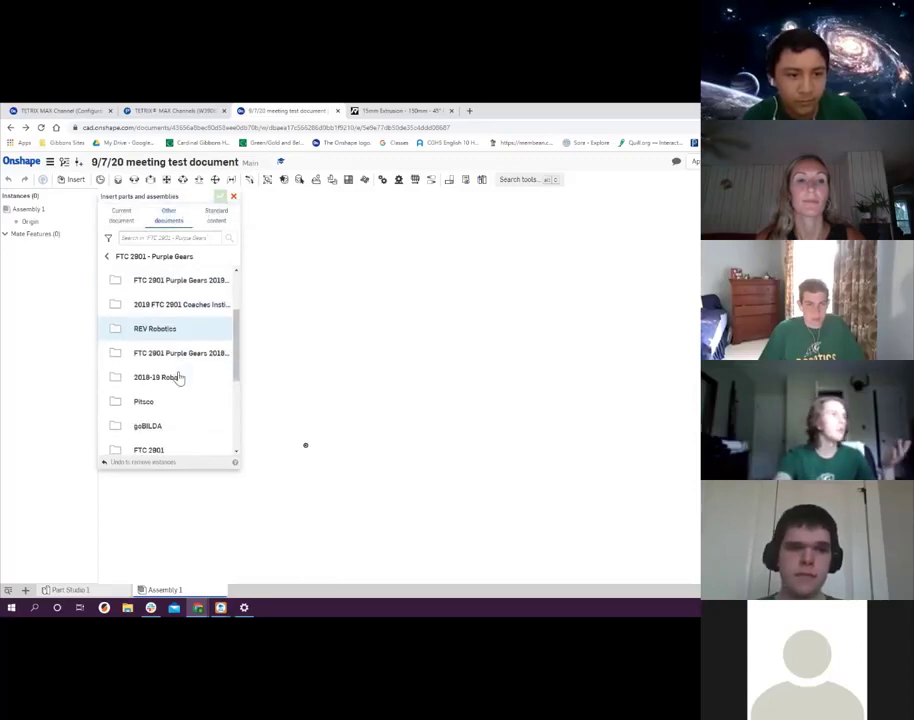
click(159, 362)
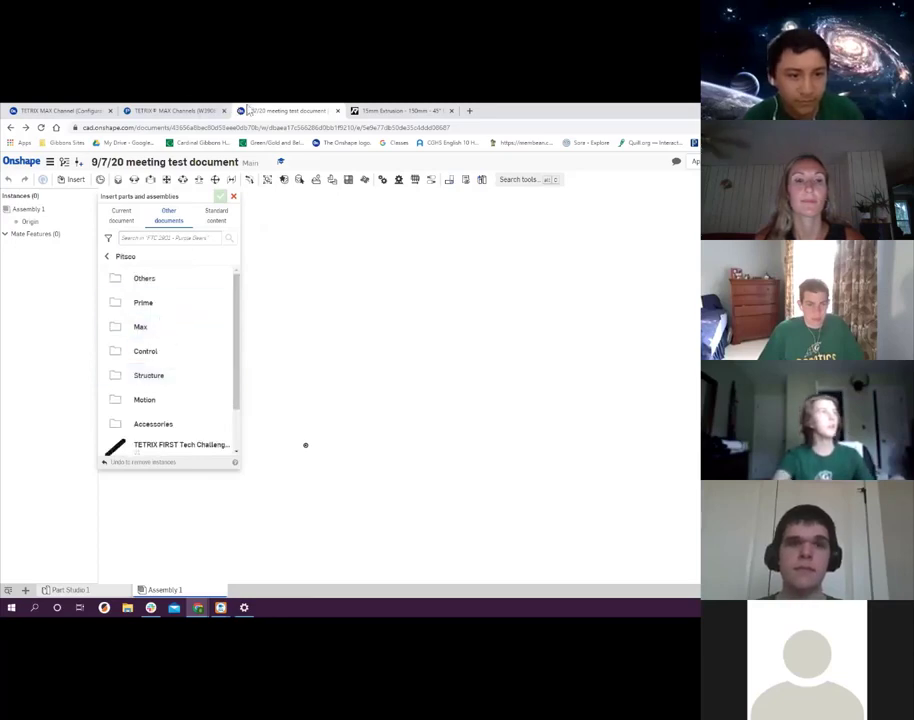
- Review the TETRIX MAX Channels page on the Pitsco site, dismissing the promo popup
click(160, 110)
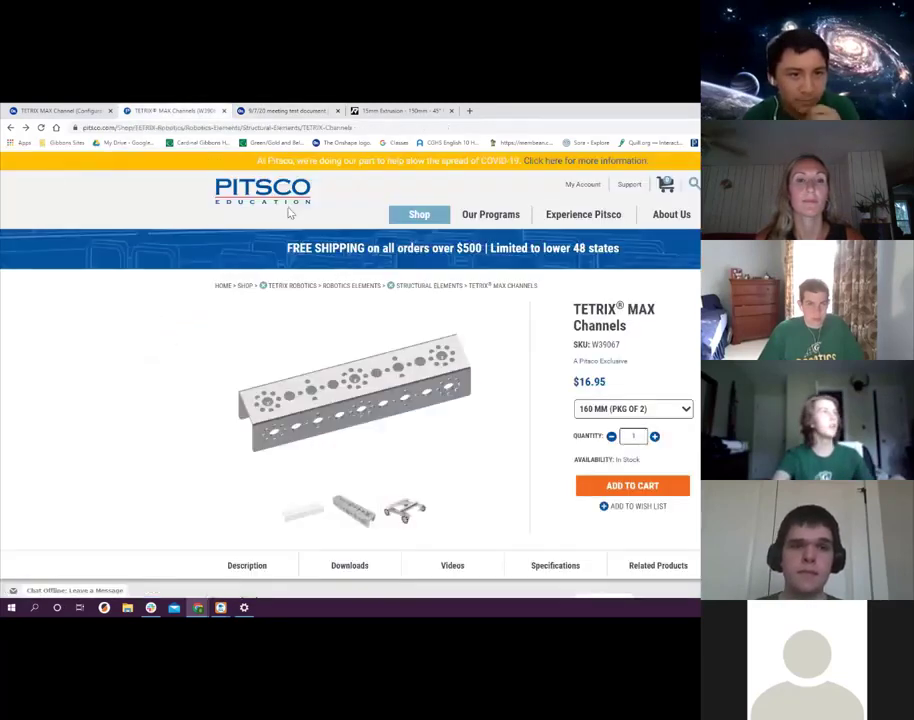
scroll(310, 292, down, 3)
scroll(310, 292, up, 3)
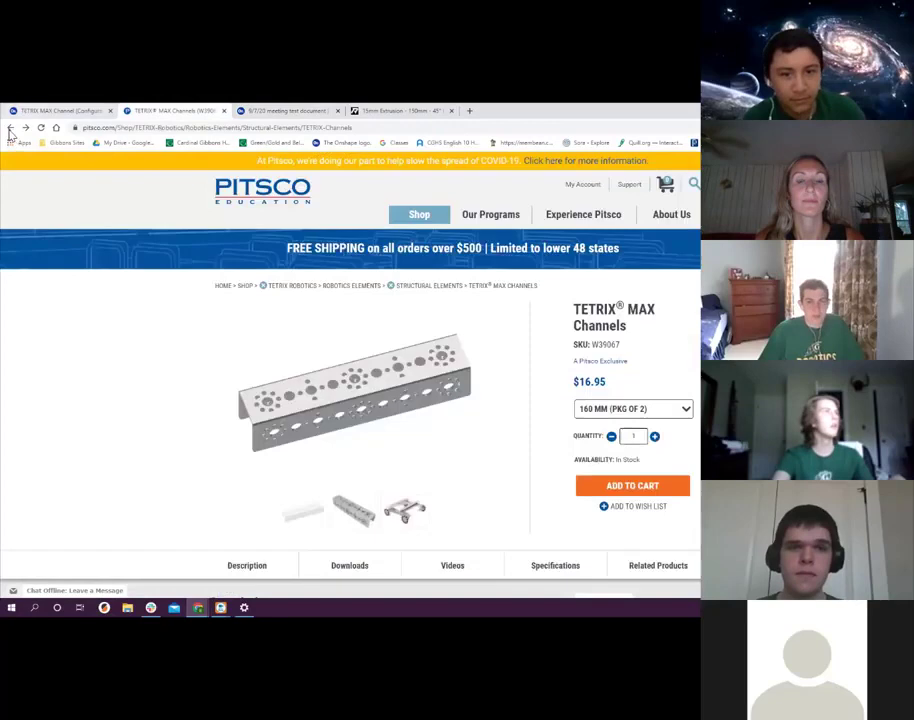
click(10, 128)
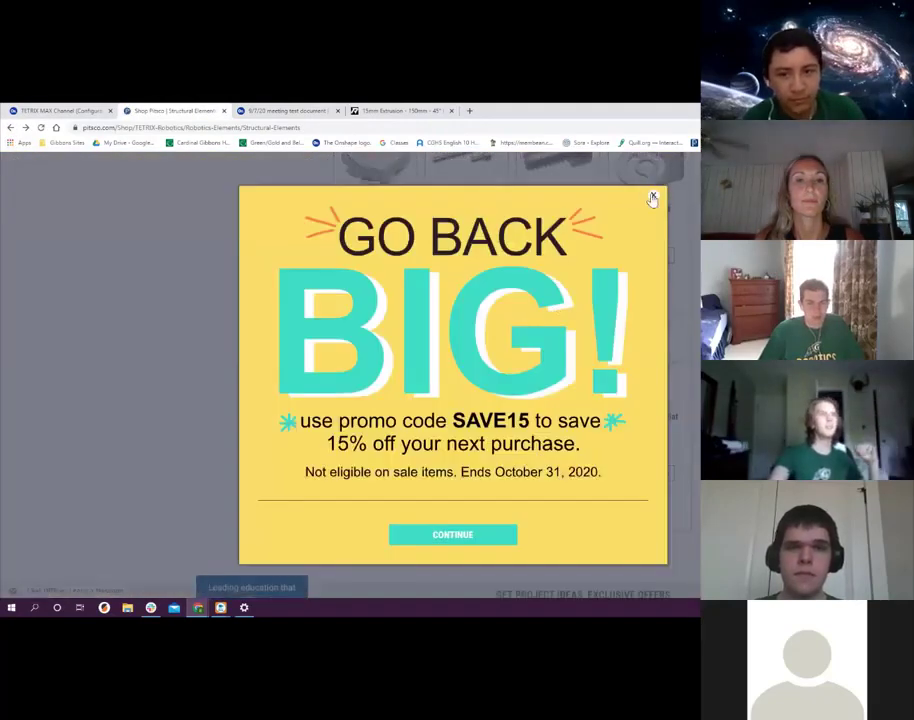
click(652, 199)
scroll(282, 249, up, 3)
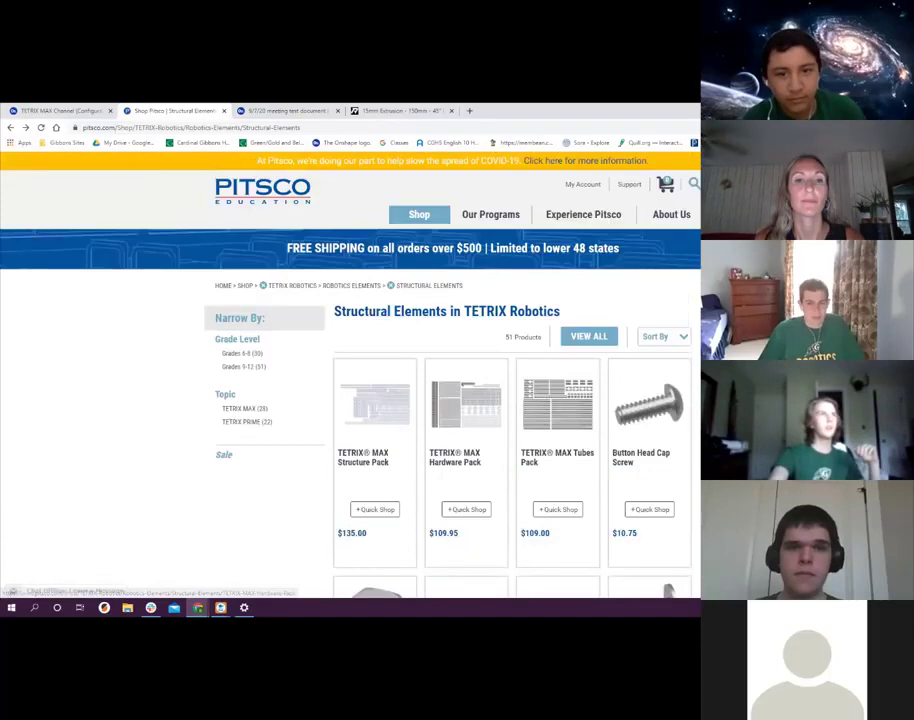
click(10, 128)
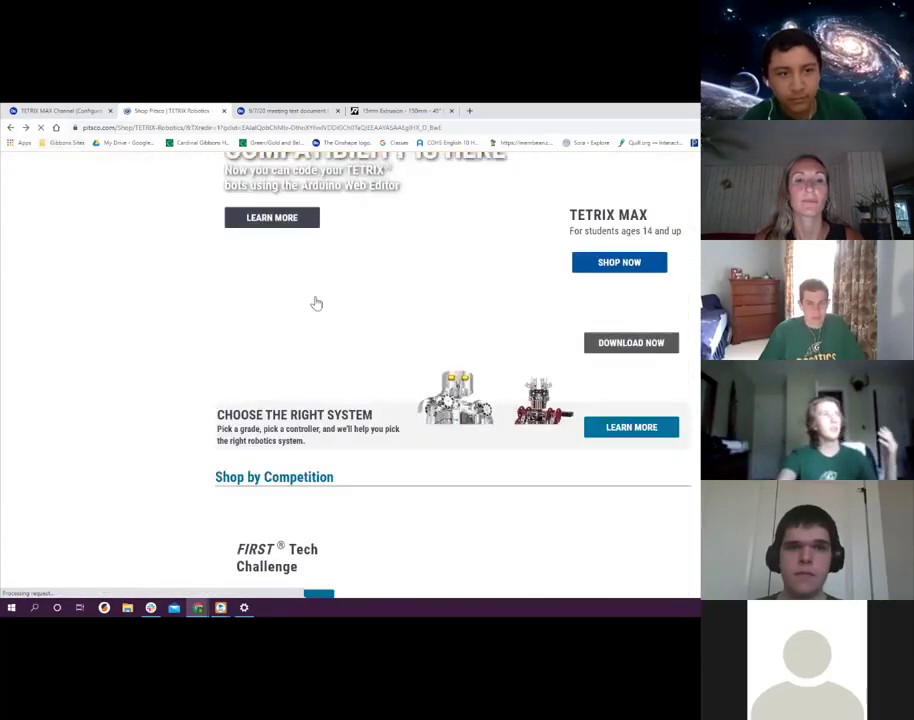
- Return to the Onshape assembly and open the Pitsco Structure parts folder
scroll(430, 388, down, 2)
scroll(420, 394, up, 3)
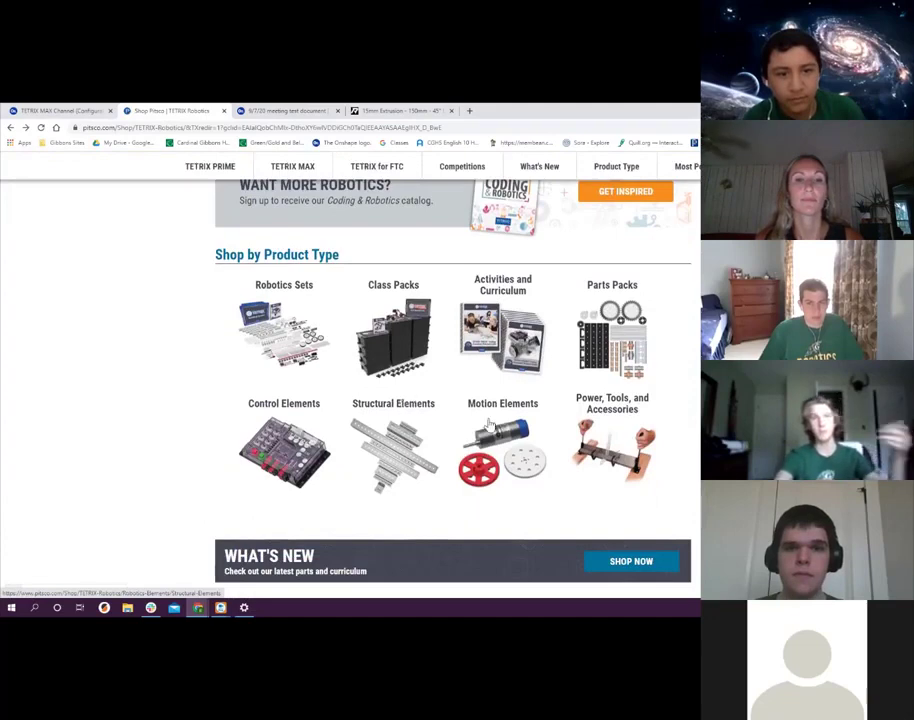
click(285, 110)
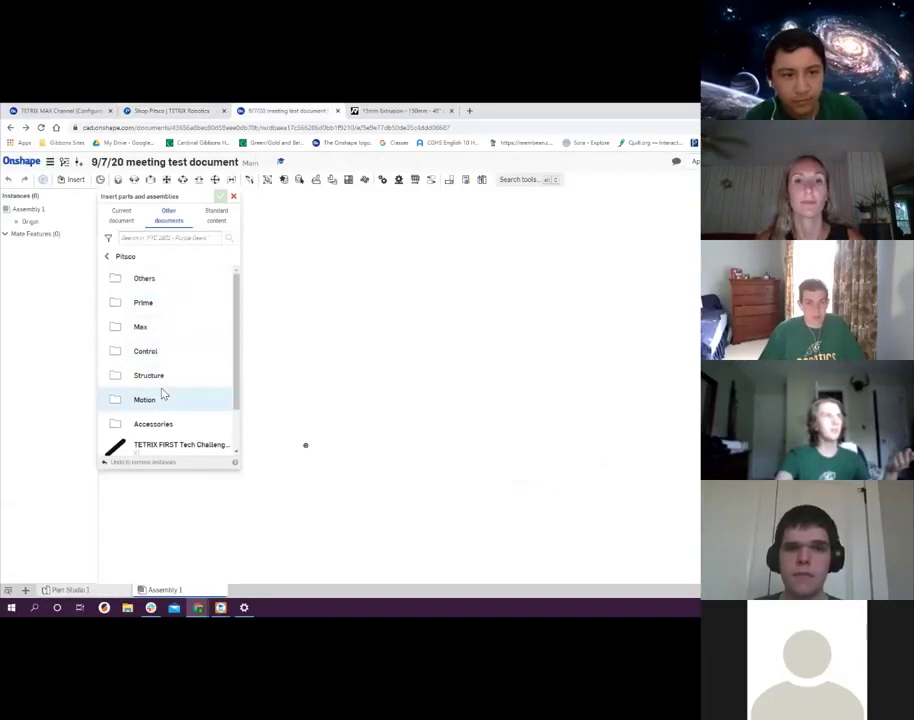
click(200, 375)
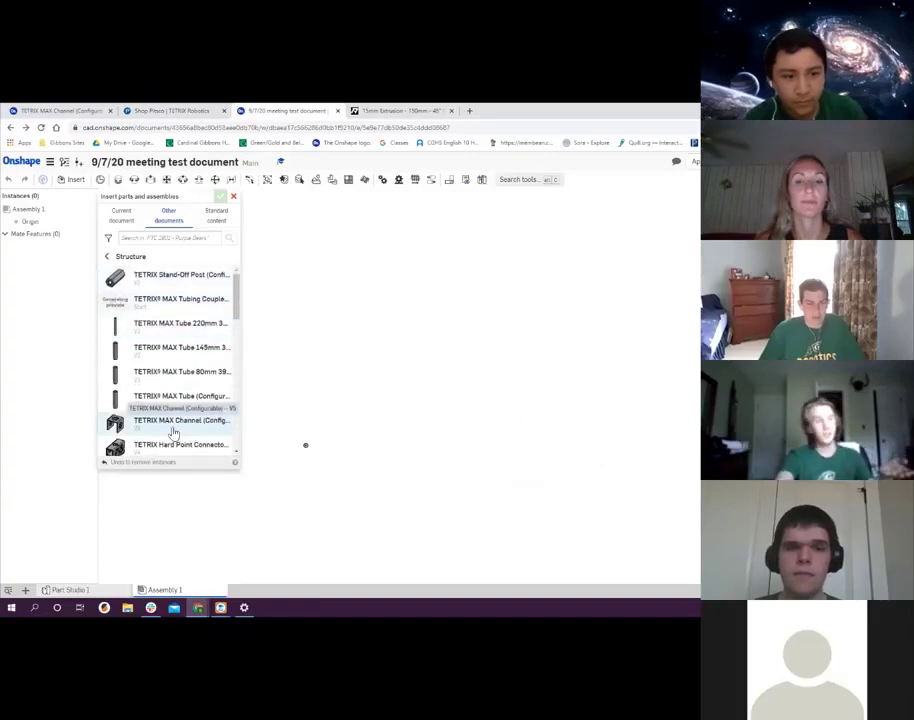
- Insert a 288 mm (17 holes) TETRIX MAX Channel and a 96 mm (5 holes) one beside it
click(174, 432)
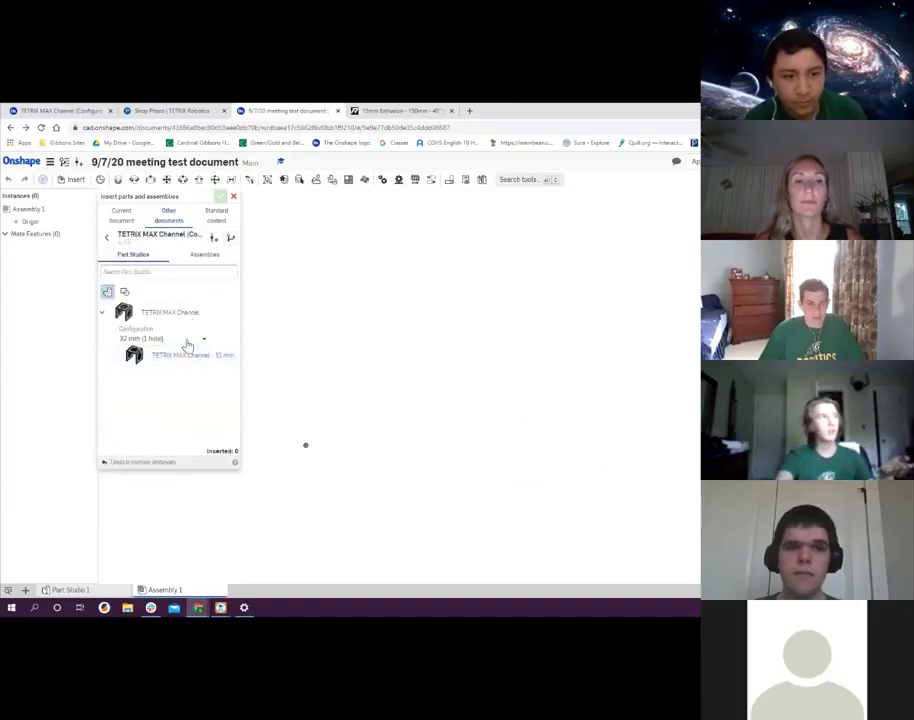
click(187, 341)
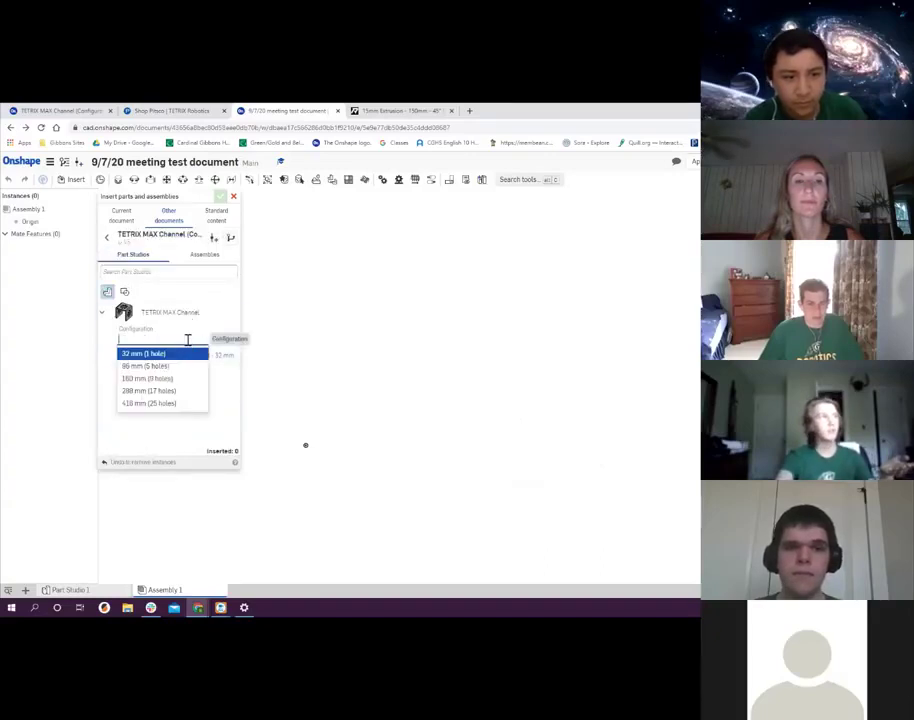
click(168, 391)
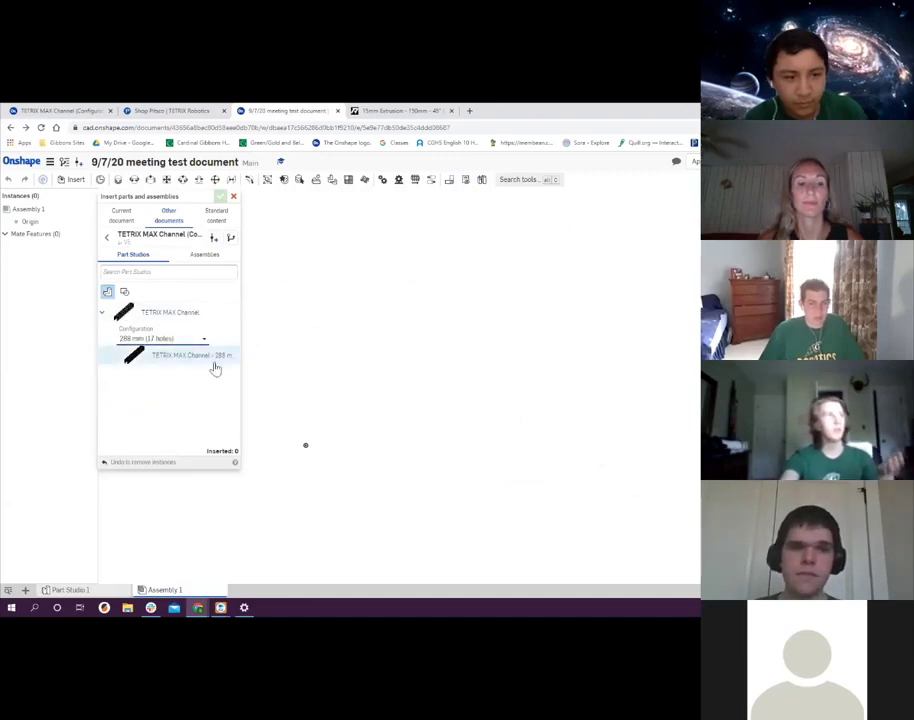
click(190, 358)
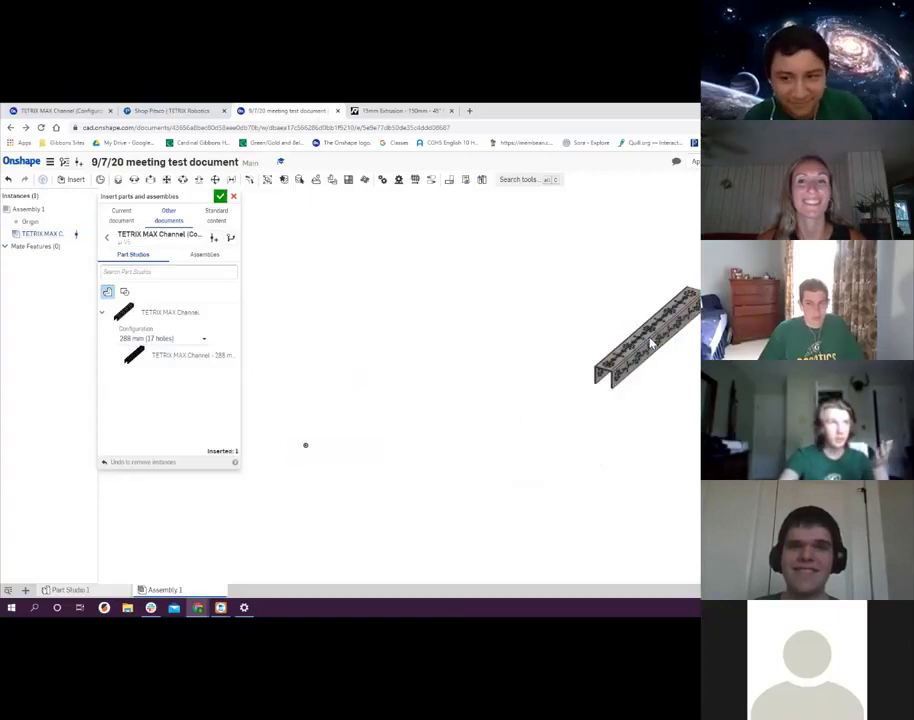
click(198, 343)
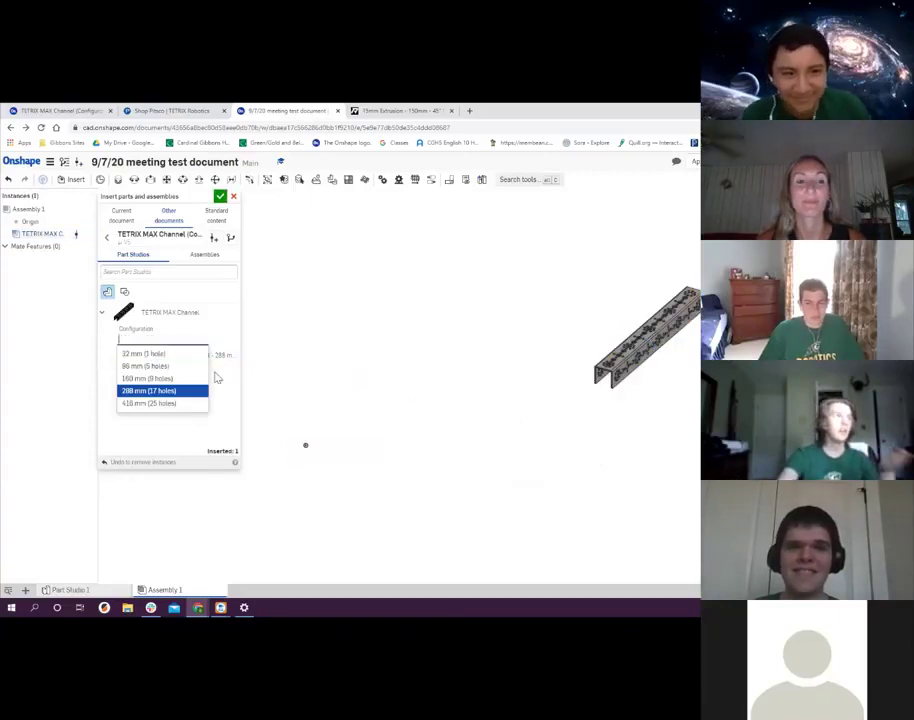
click(186, 366)
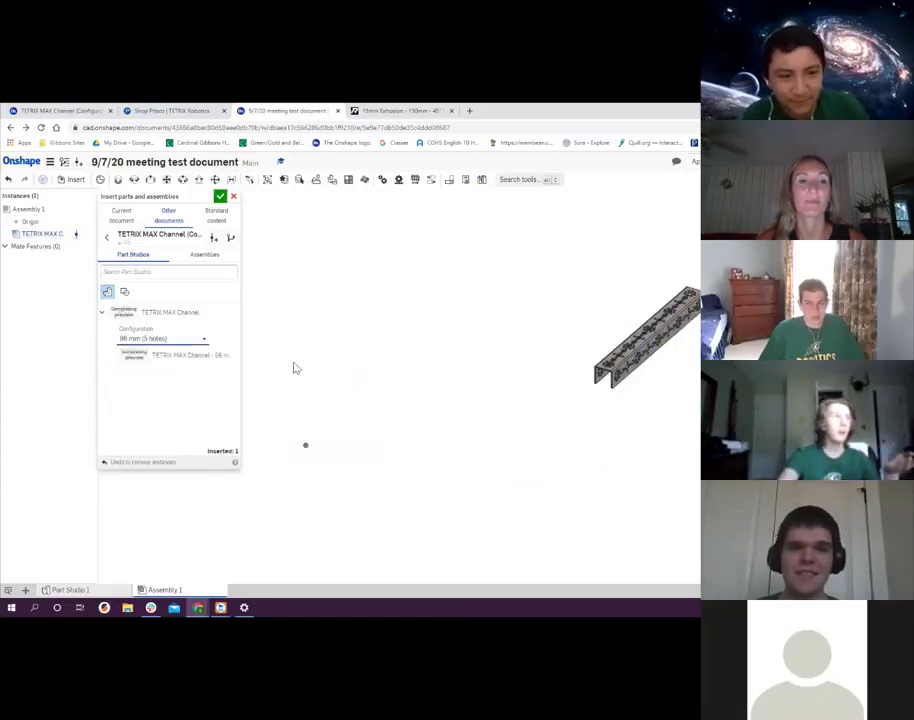
click(212, 358)
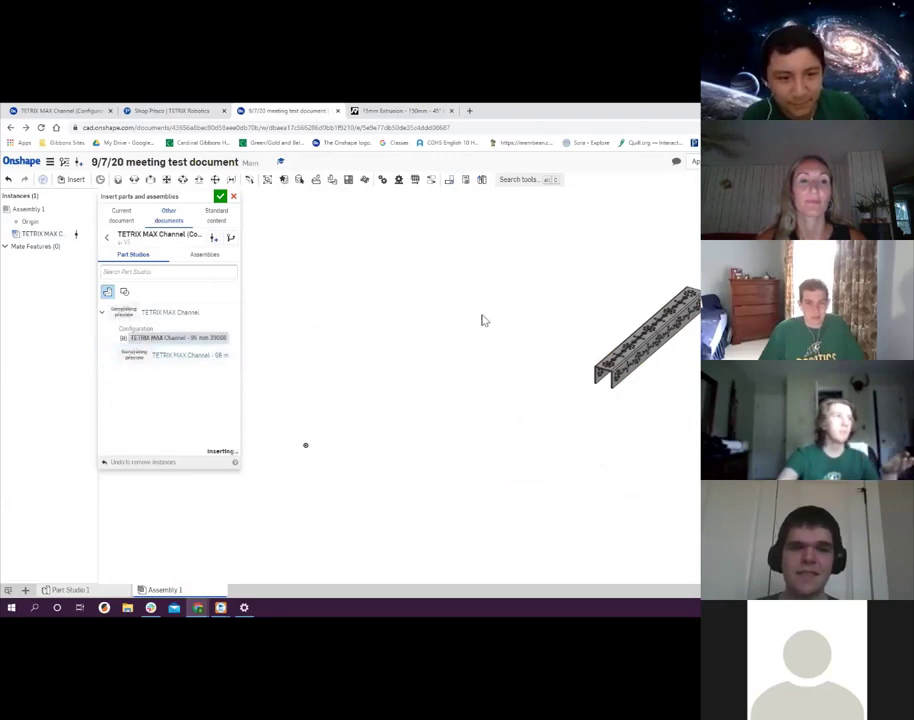
click(533, 321)
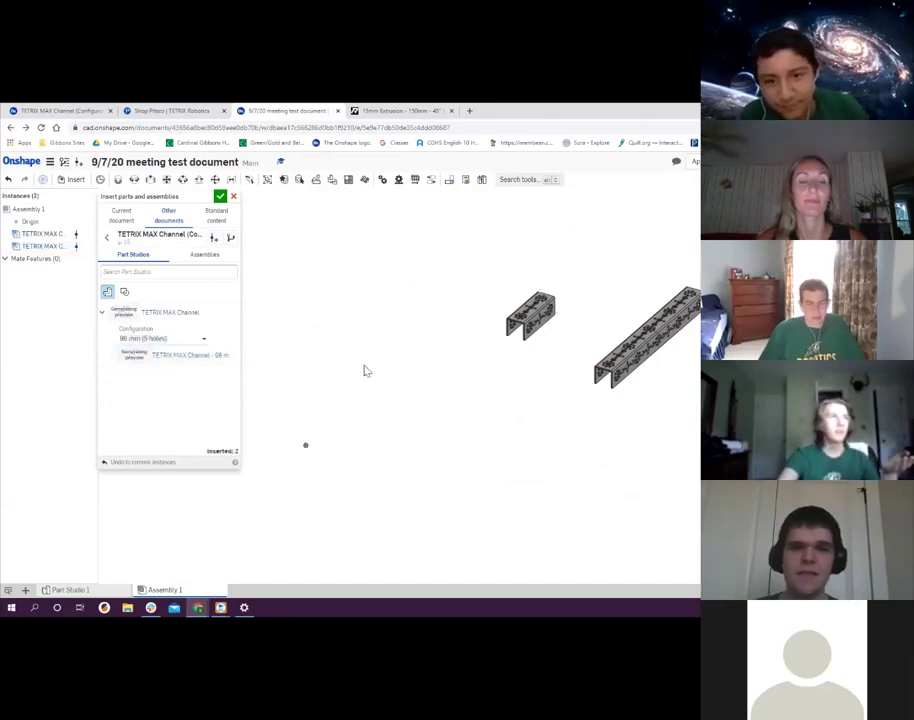
click(221, 197)
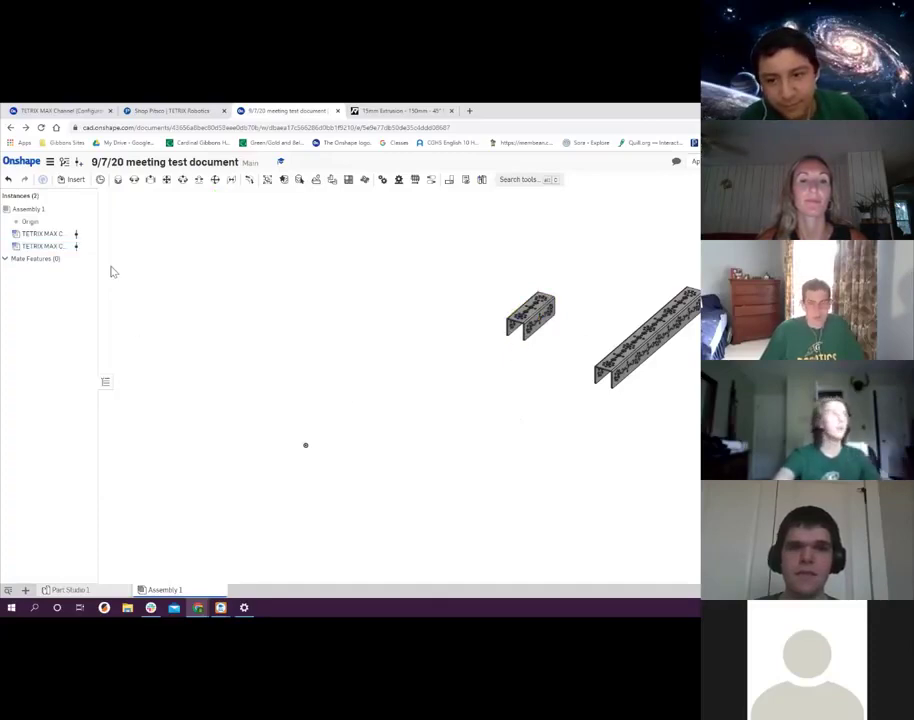
- Open Insert's Other documents, check the REV 15MM Extrusion – 150MM product page, and return to Onshape
click(75, 182)
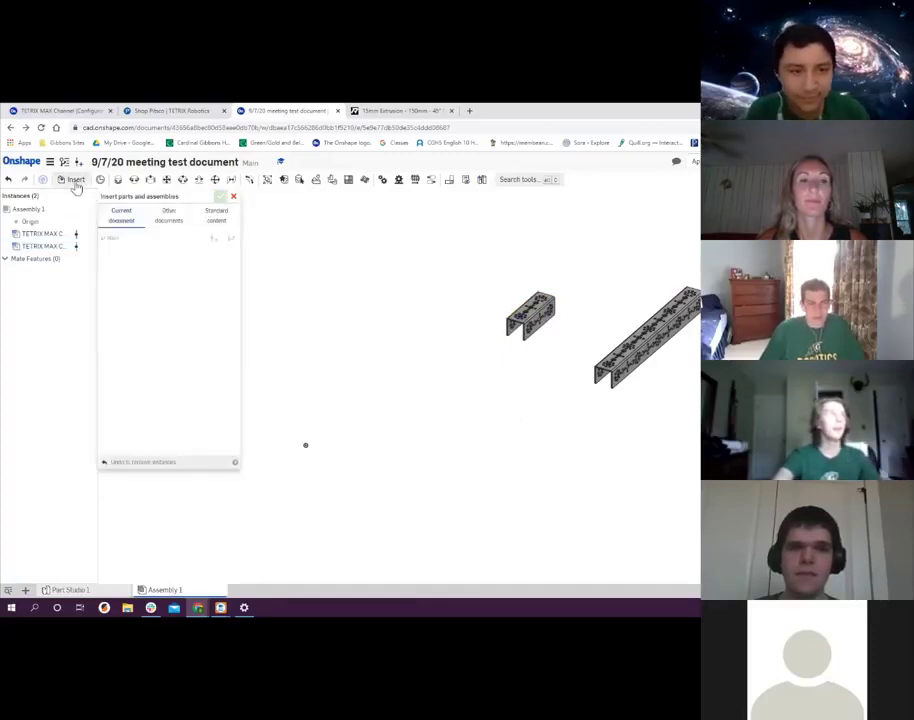
click(168, 214)
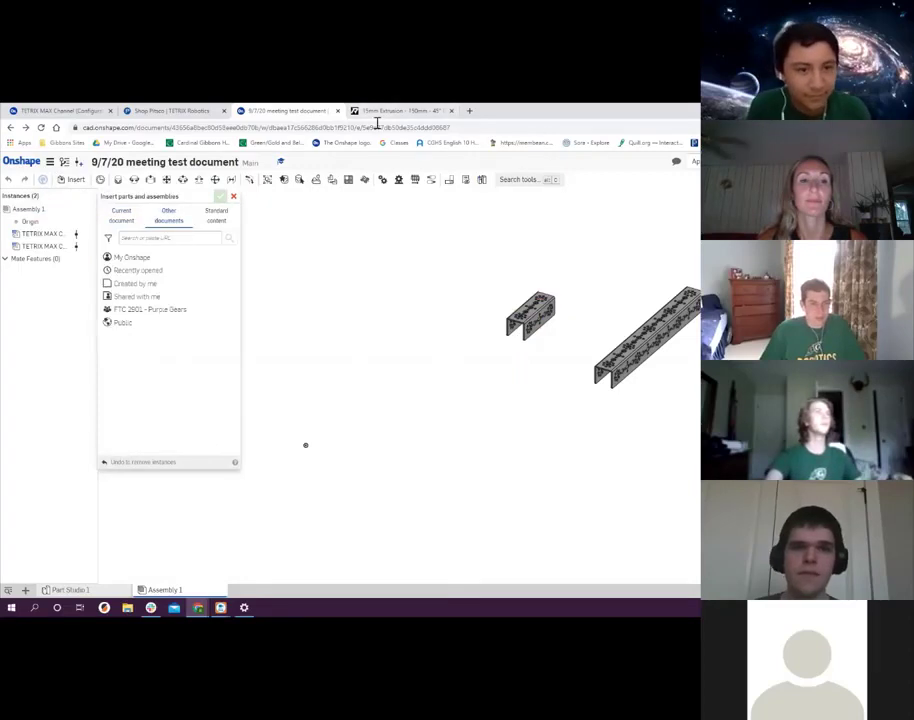
click(385, 111)
click(511, 397)
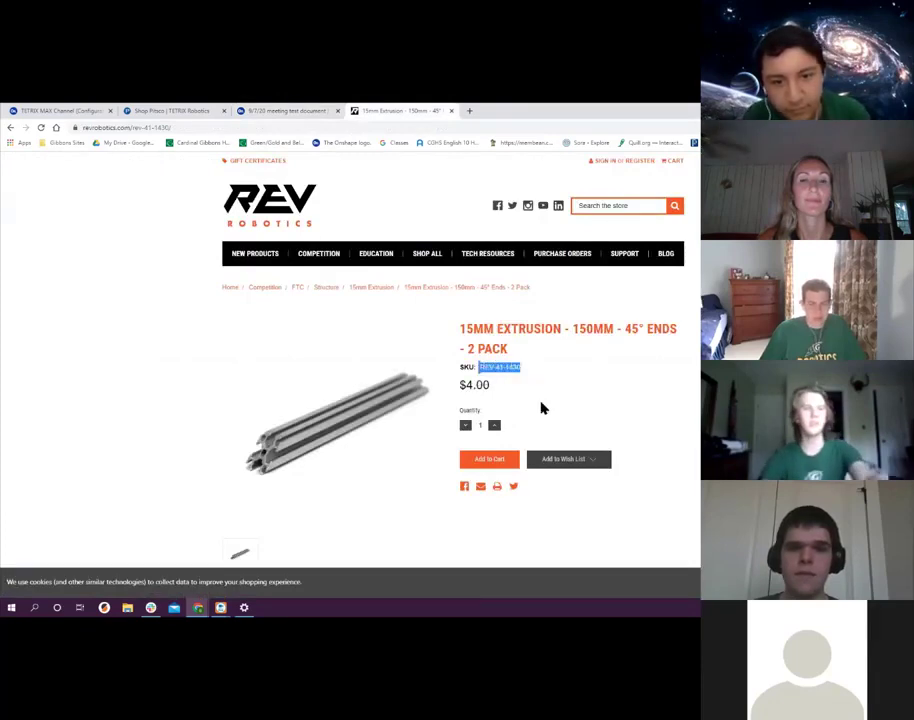
click(302, 114)
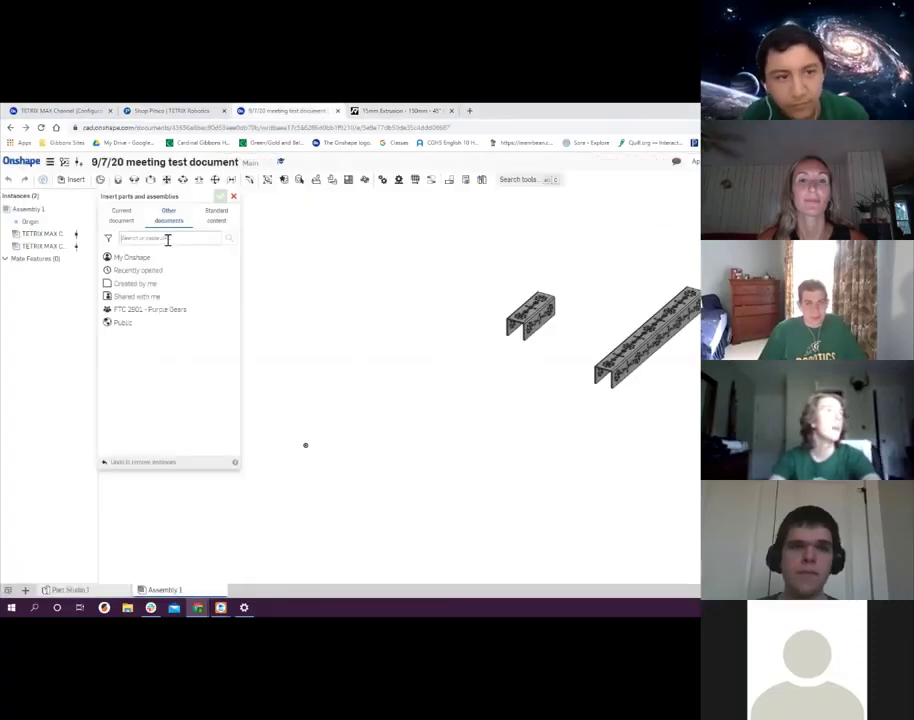
- Search FTC 2901 - Purple Gears for REV-41-1430 and place that extrusion in the assembly
click(140, 309)
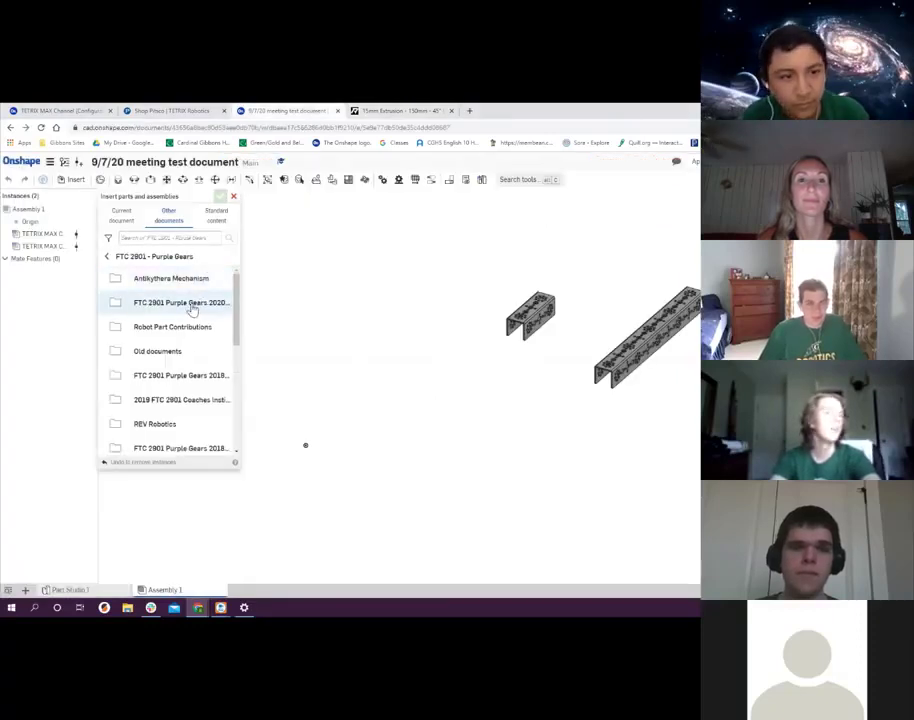
text(REV-41-1430)
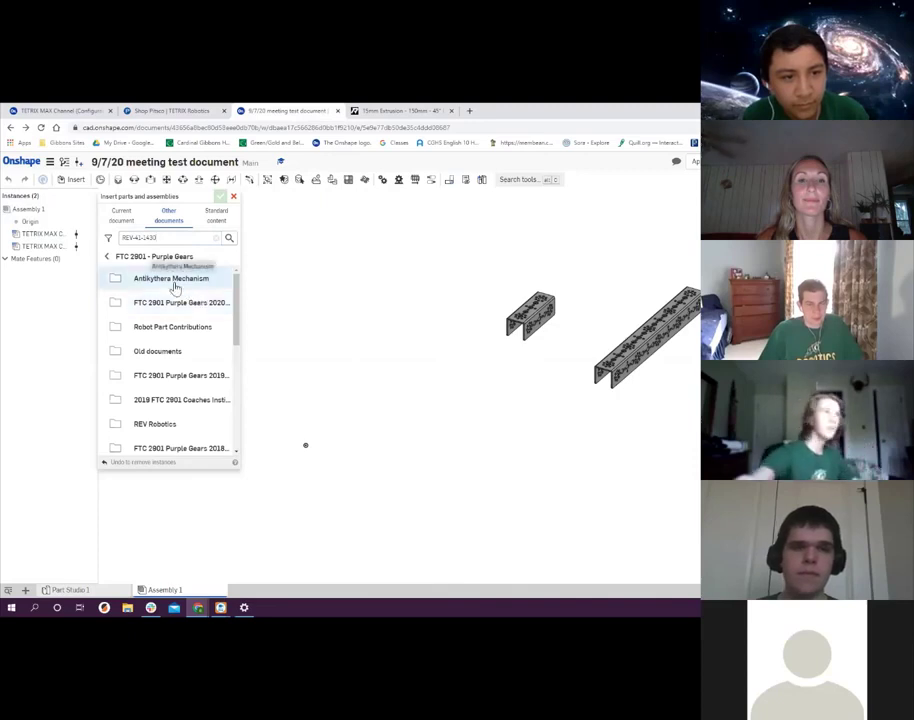
click(229, 239)
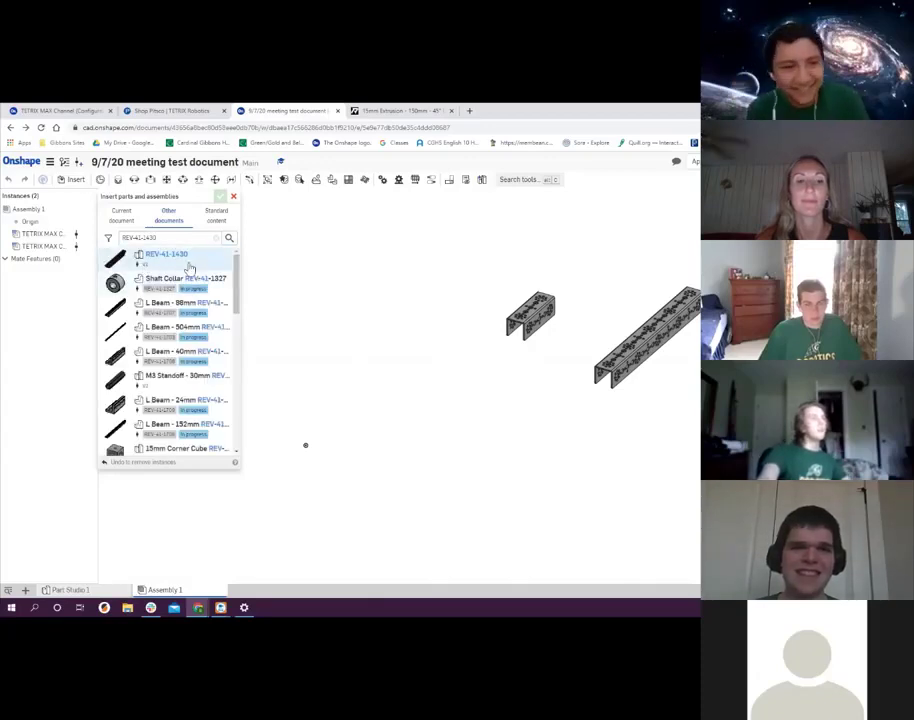
click(189, 266)
click(190, 314)
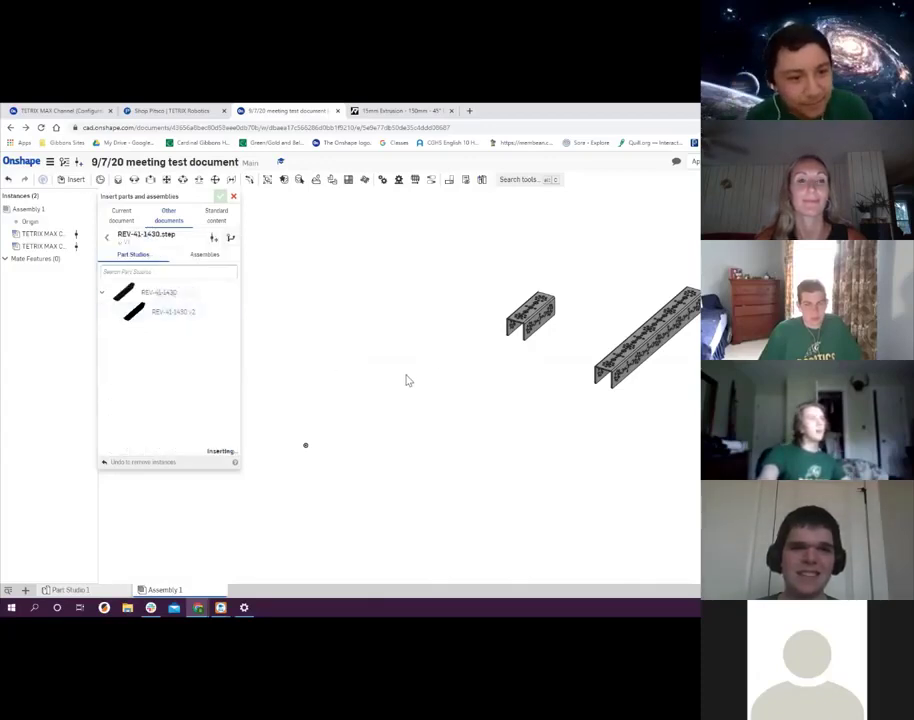
click(369, 353)
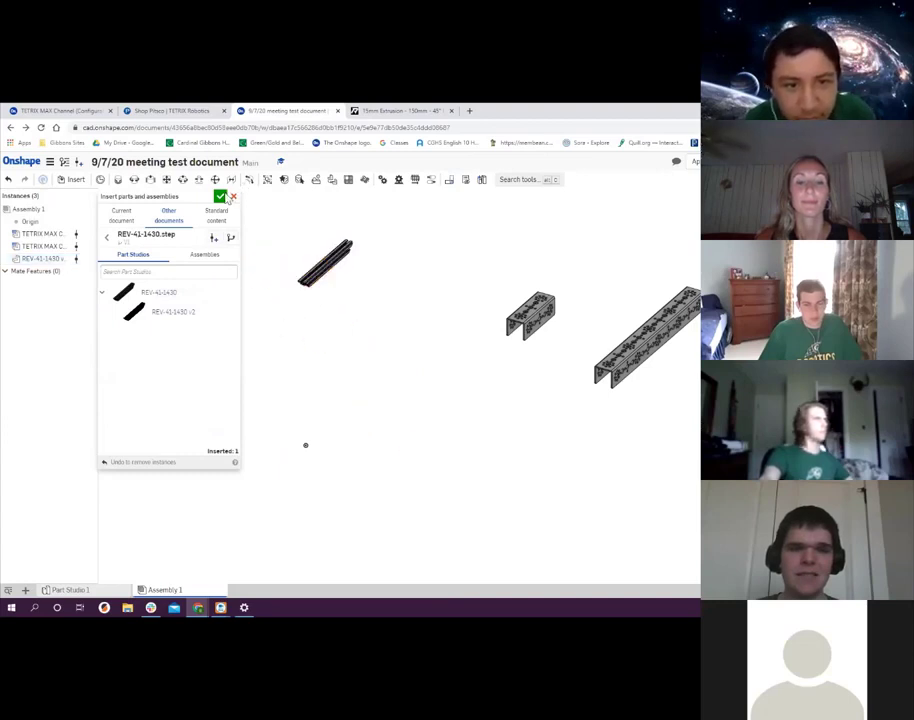
click(232, 197)
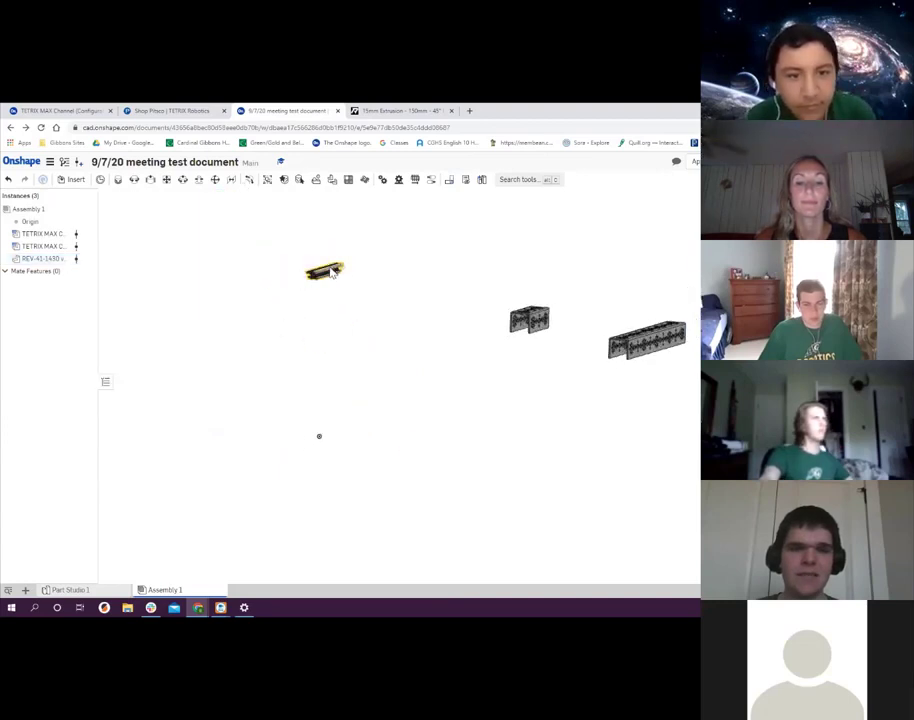
right_drag(335, 282, 531, 296)
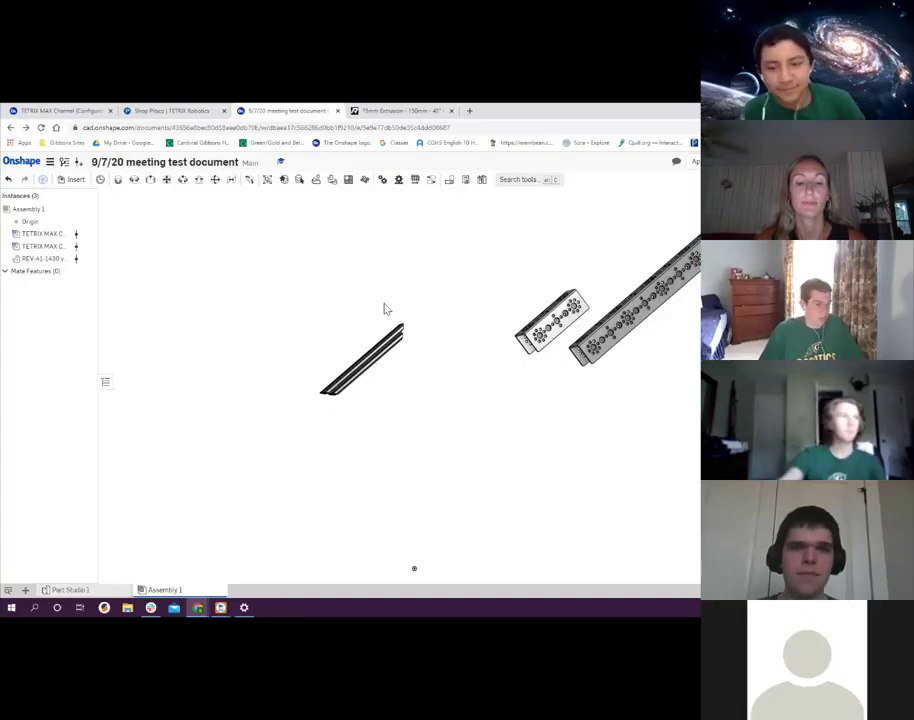
- Browse Insert's Other documents through FTC 2901 - Purple Gears into the REV Robotics folder
click(100, 180)
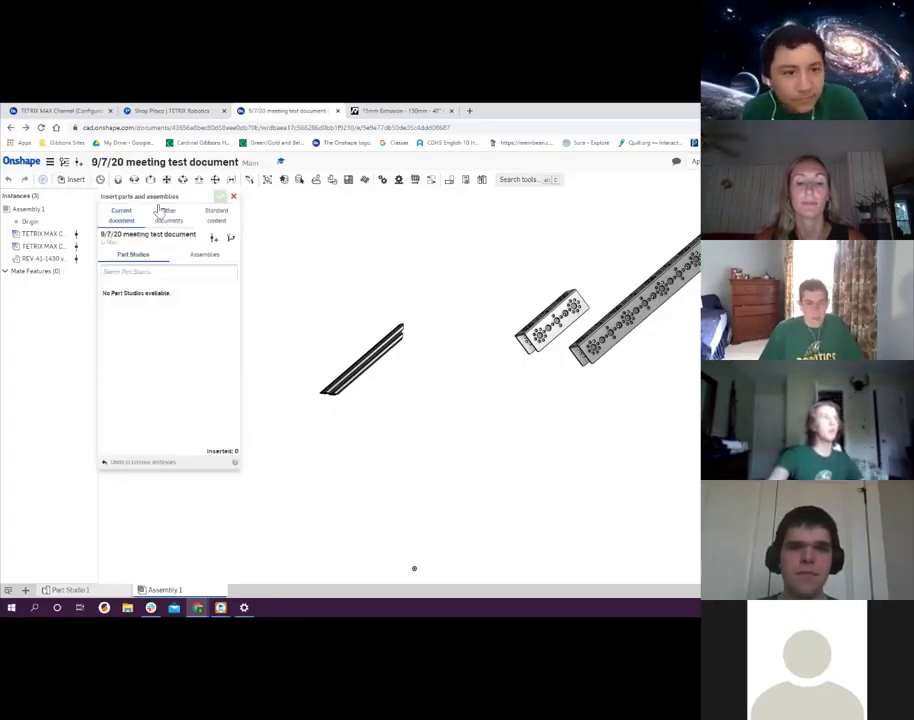
click(158, 212)
click(157, 308)
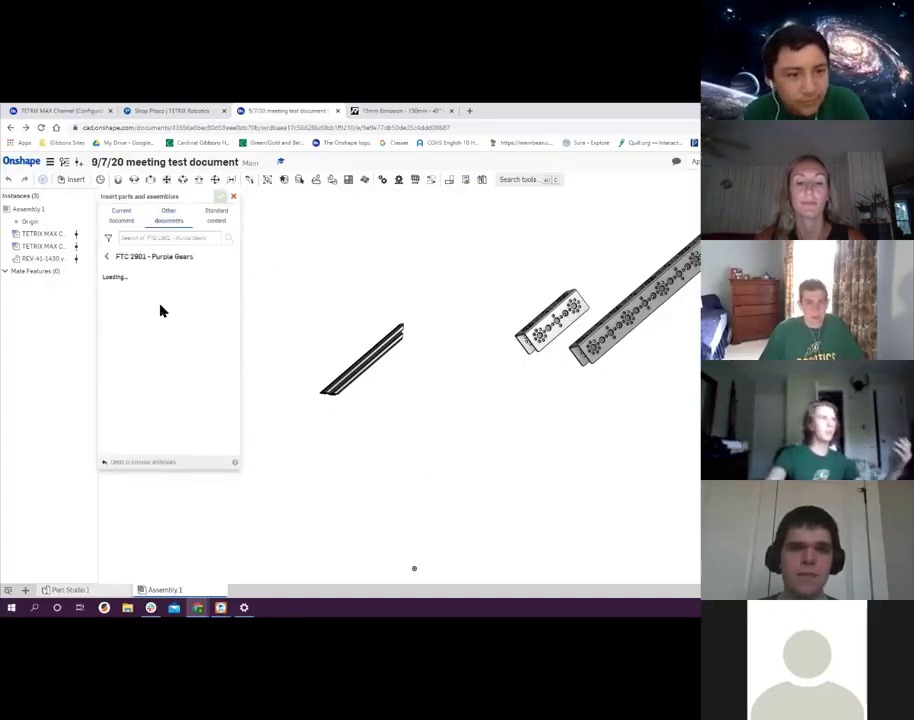
scroll(188, 363, down, 3)
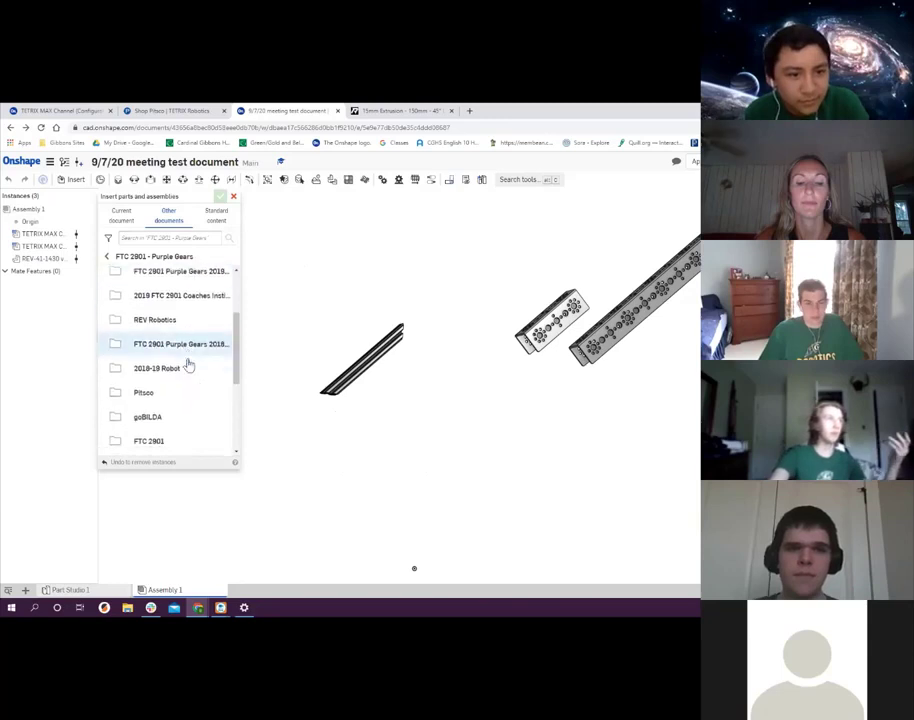
scroll(188, 365, down, 3)
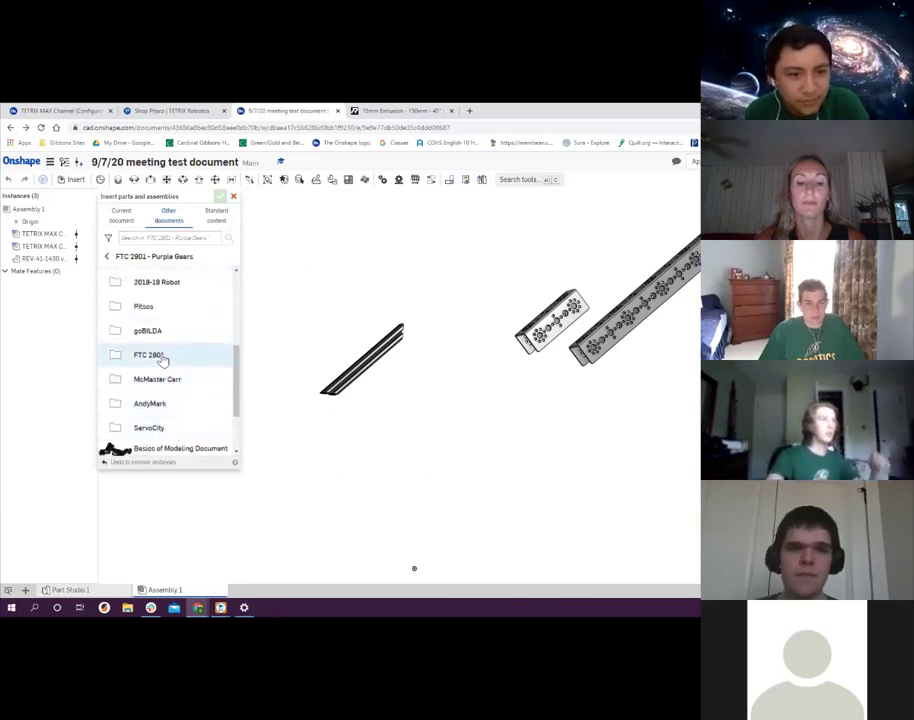
scroll(162, 360, up, 3)
scroll(163, 360, down, 1)
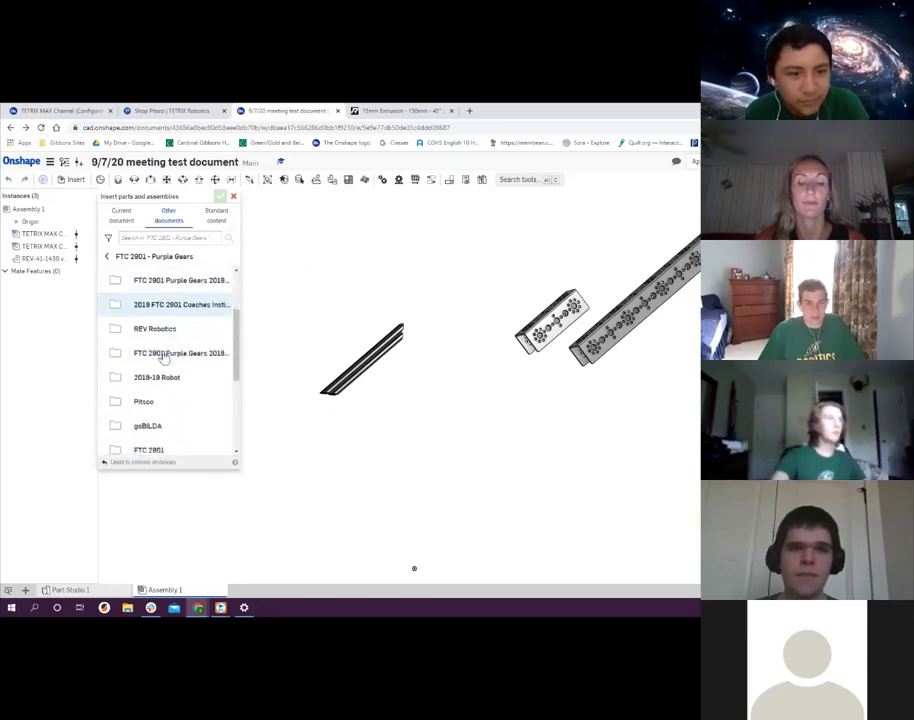
click(160, 330)
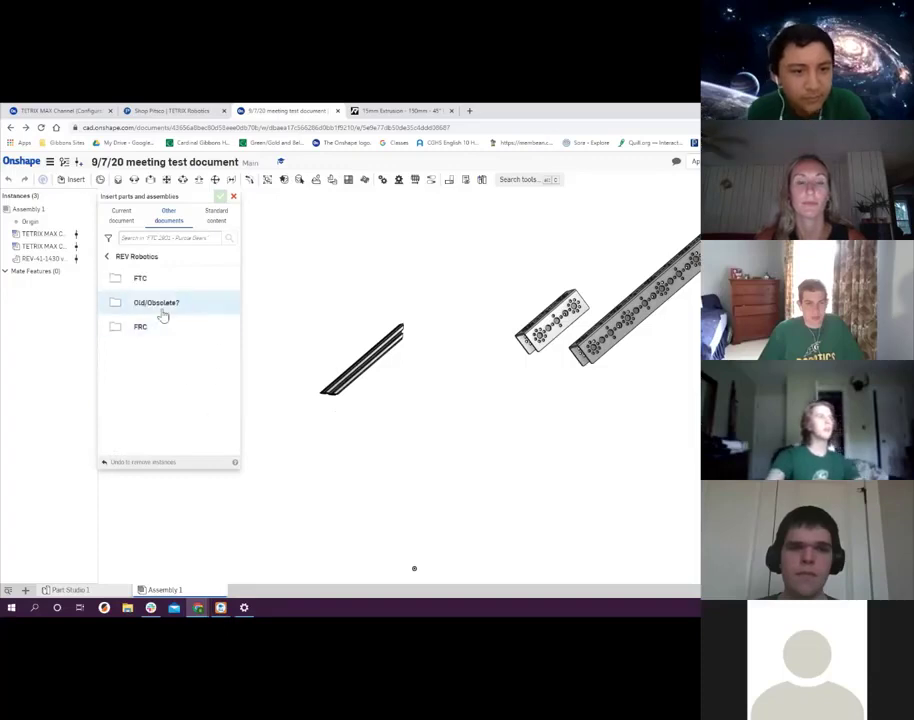
- Navigate FTC > Motion > Rotary Motion > Gears > Metal 0.8 Mod Gears and open REV-41-1666
click(145, 280)
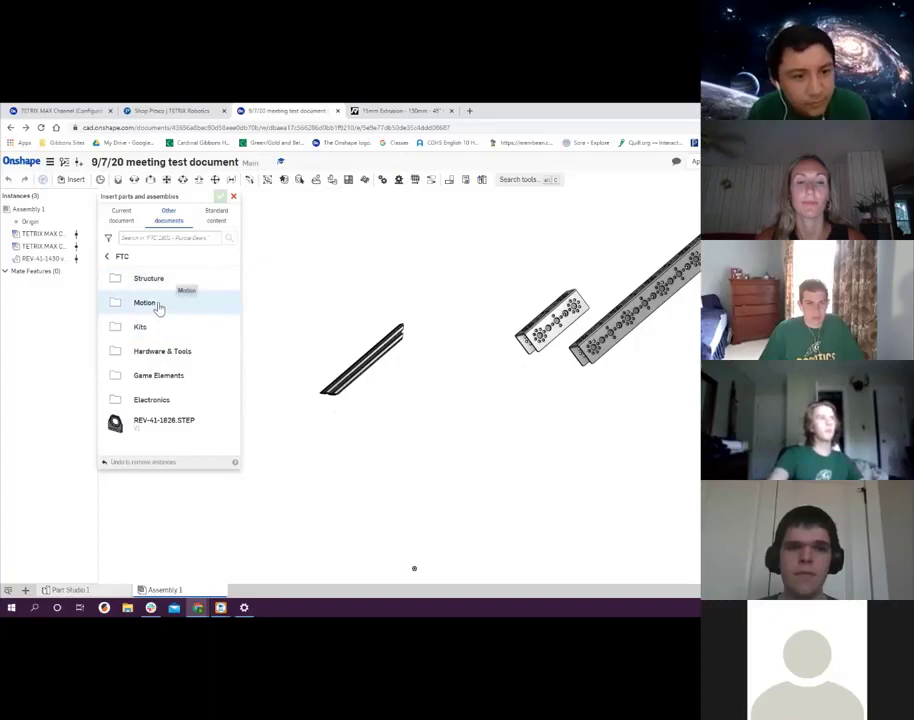
click(157, 305)
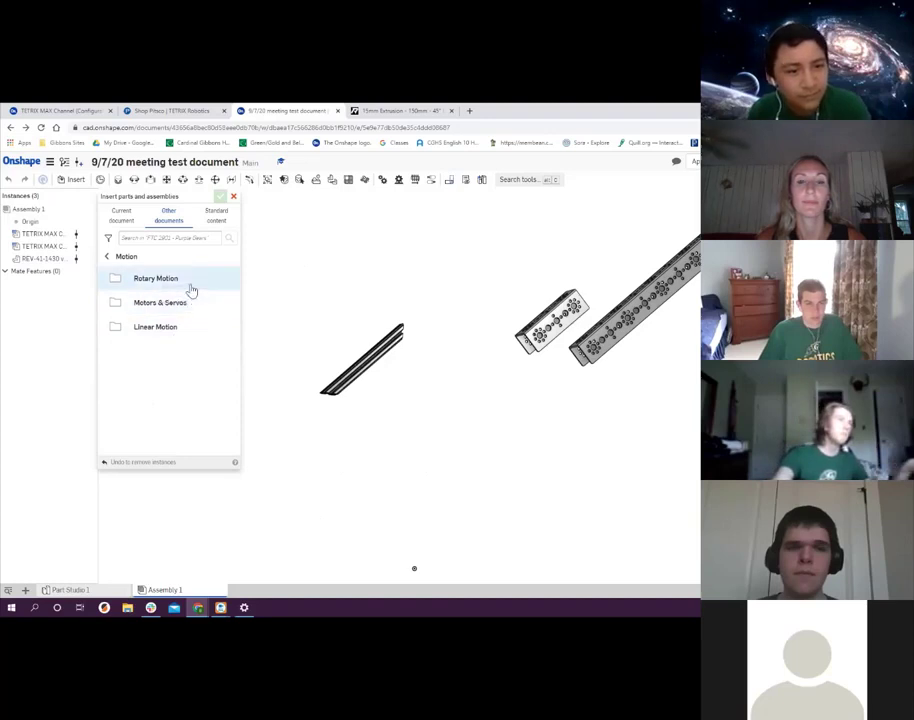
click(191, 289)
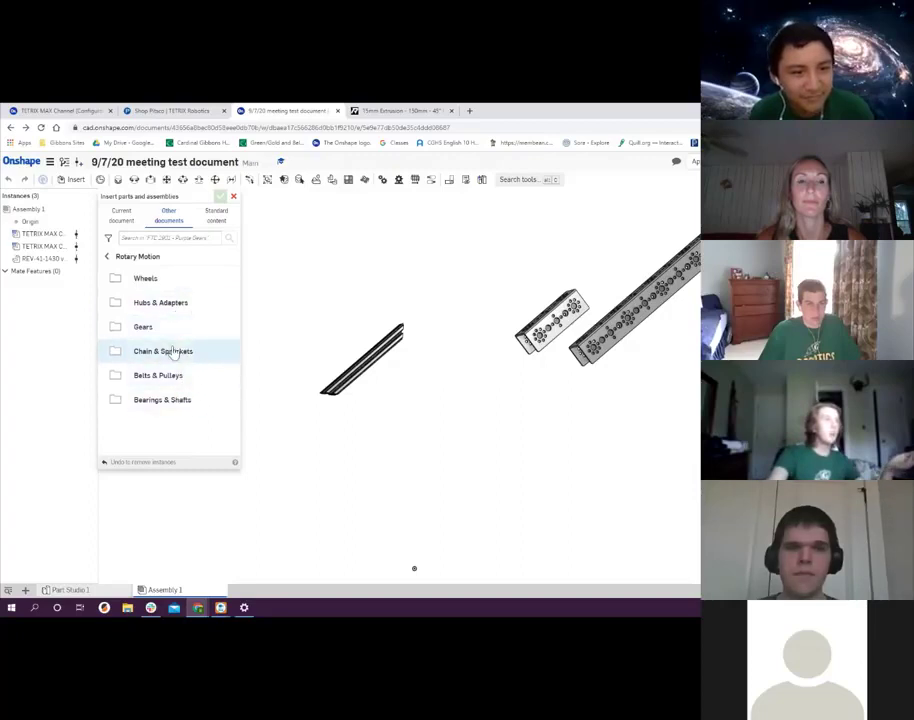
click(165, 332)
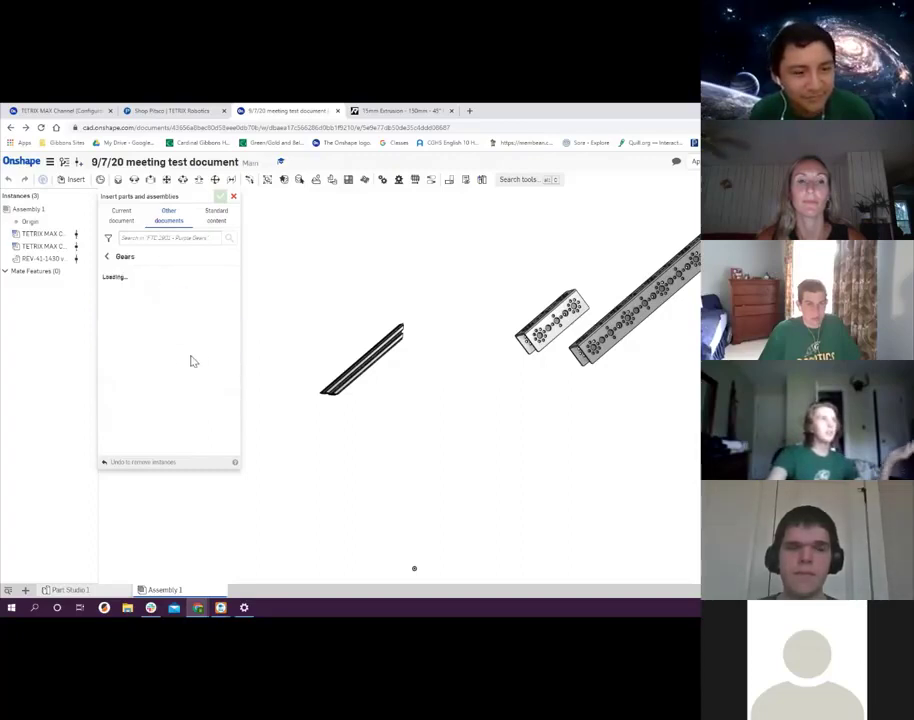
click(175, 300)
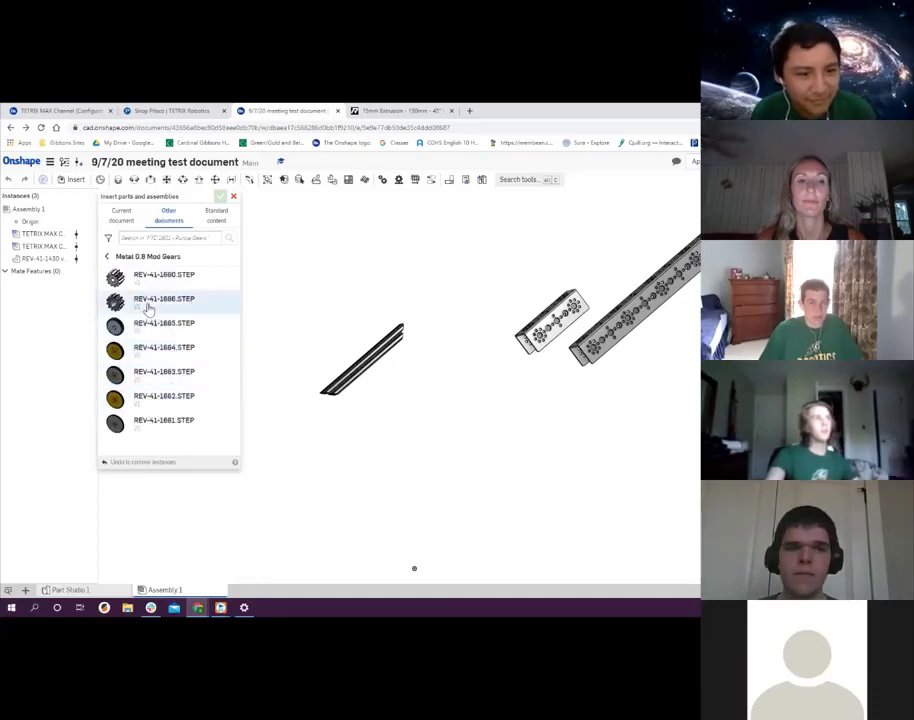
click(148, 304)
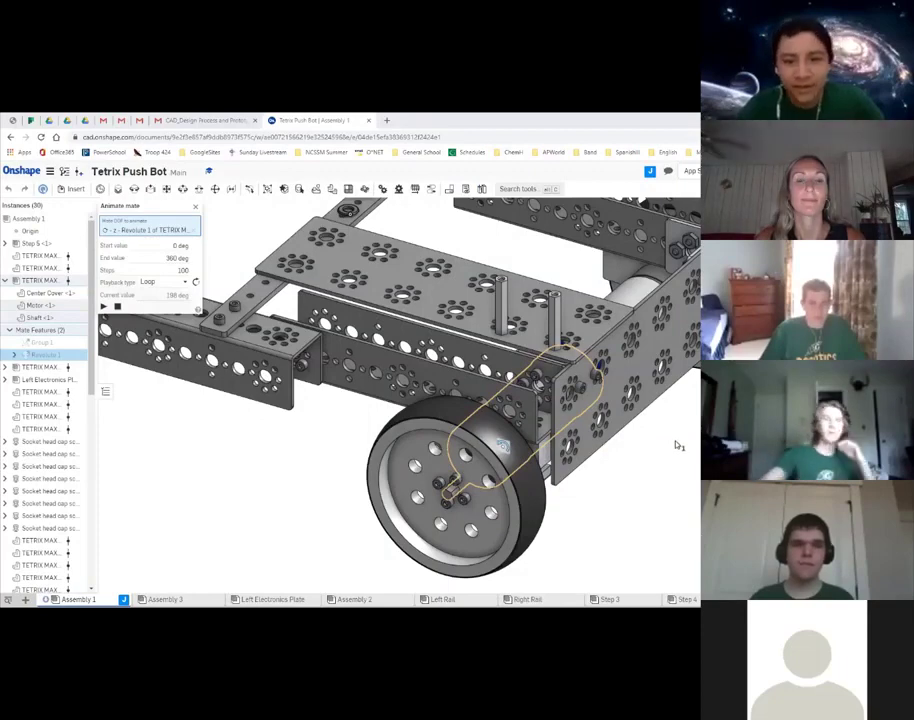
- Orbit and zoom around the push bot chassis while the Revolute 1 wheel animation loops
scroll(660, 437, down, 5)
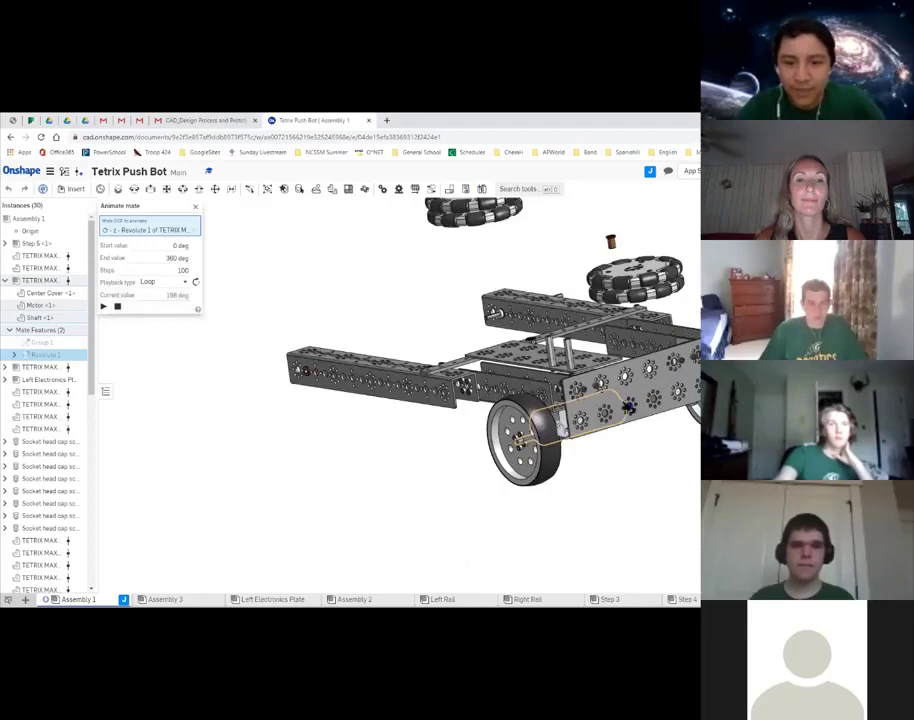
right_drag(330, 300, 261, 280)
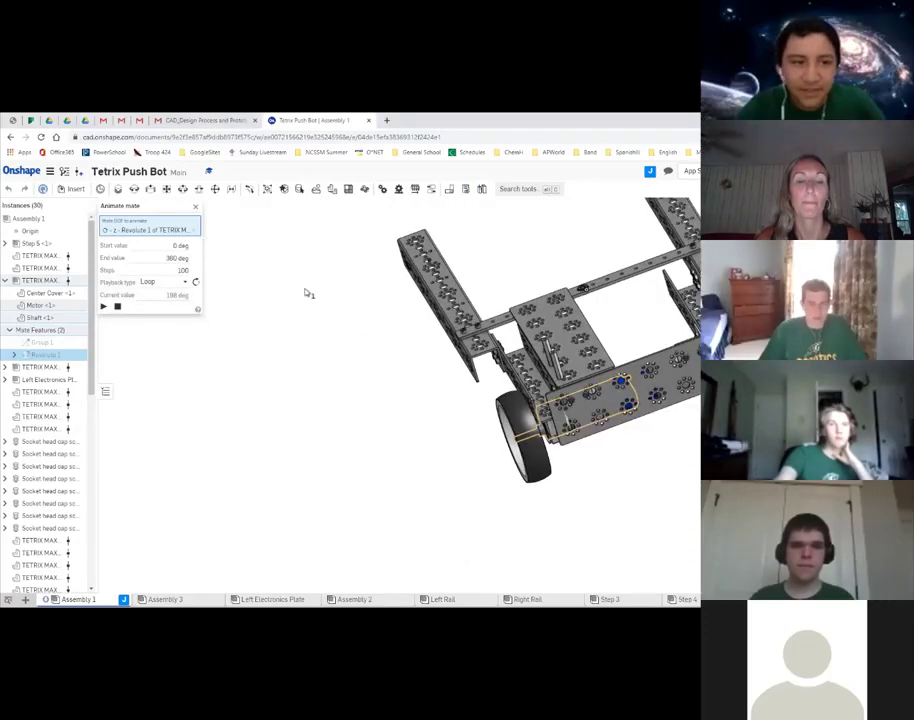
right_drag(457, 412, 594, 469)
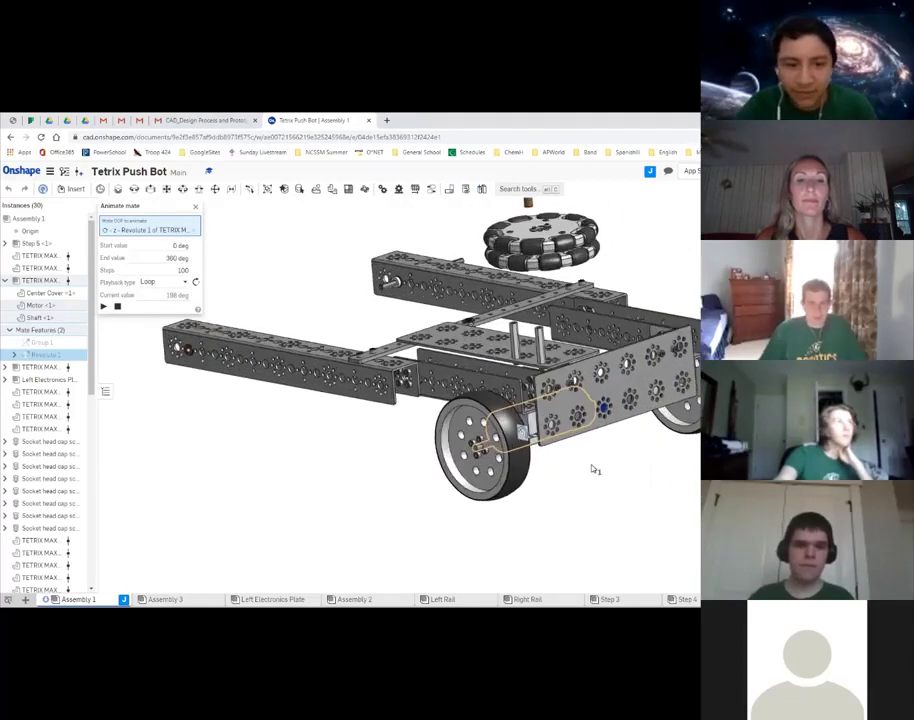
scroll(595, 469, up, 5)
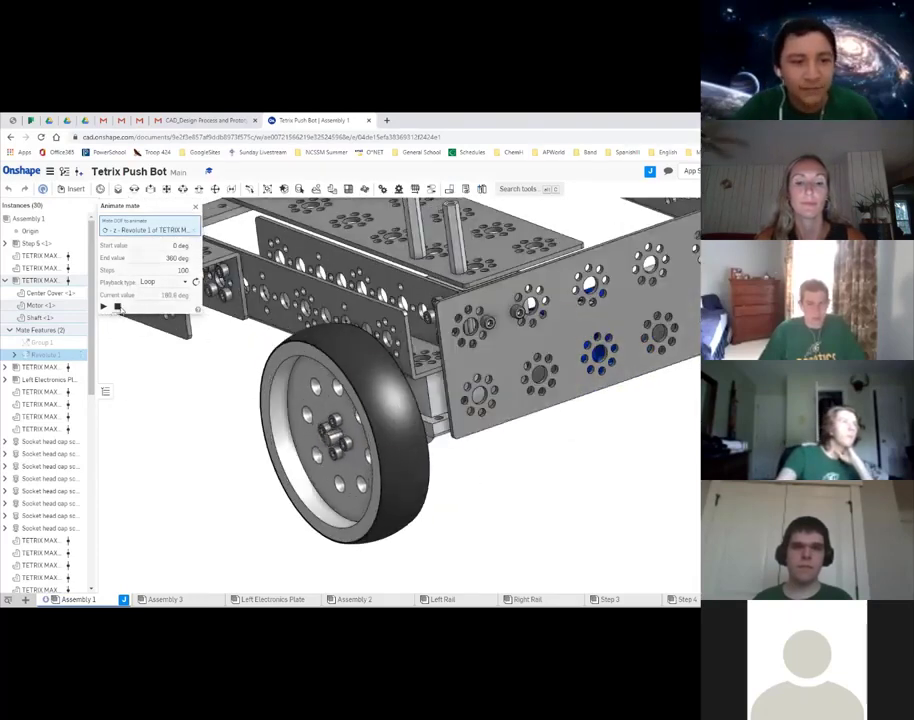
- Stop and close the Revolute 1 wheel animation, then view the whole chassis
click(117, 307)
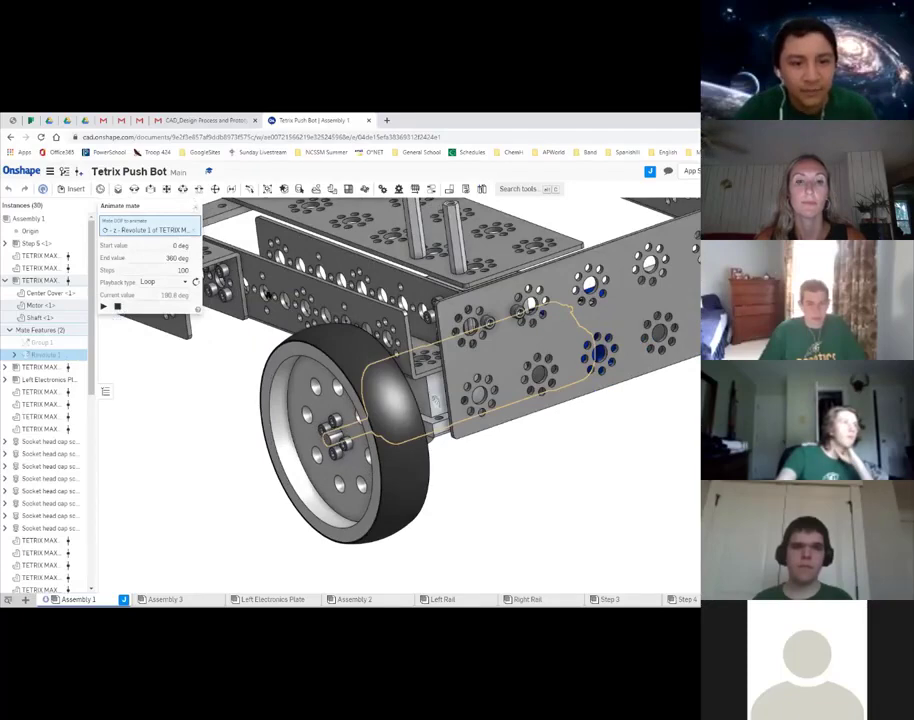
click(195, 206)
drag(275, 300, 330, 381)
scroll(330, 381, down, 3)
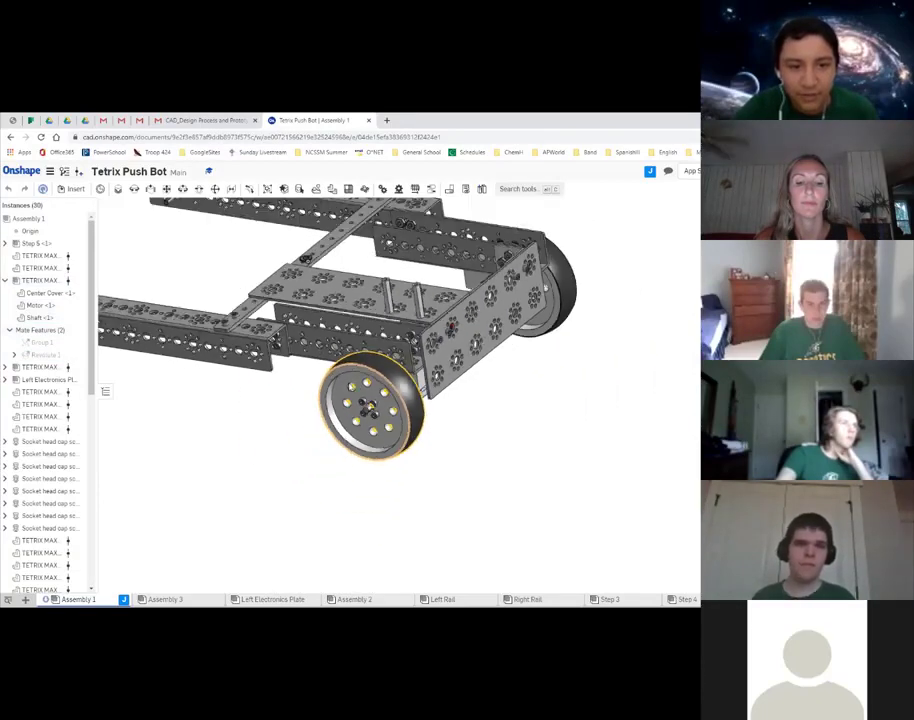
right_drag(330, 381, 412, 447)
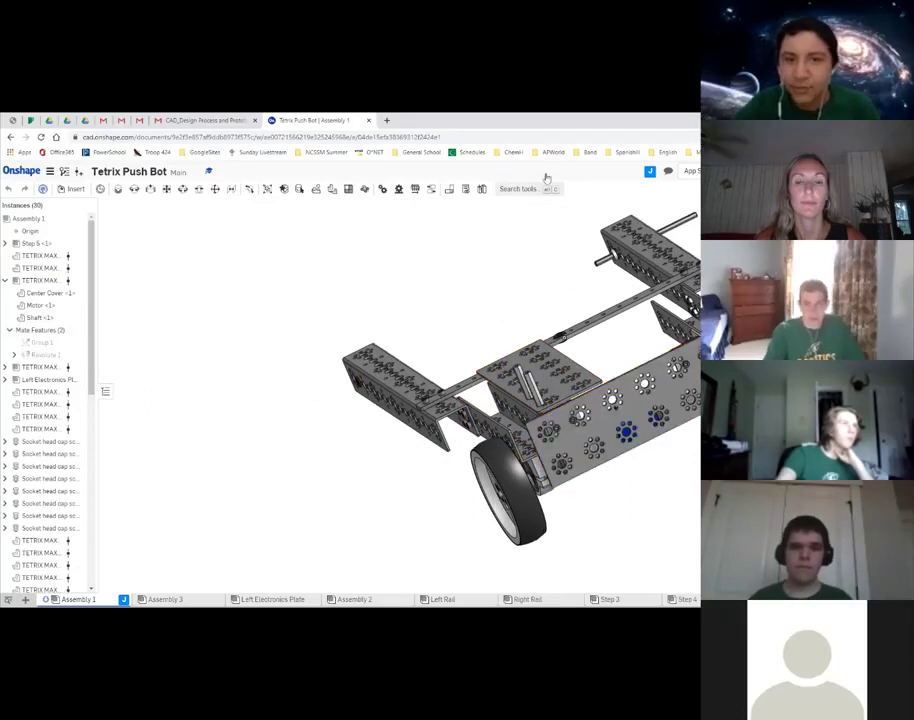